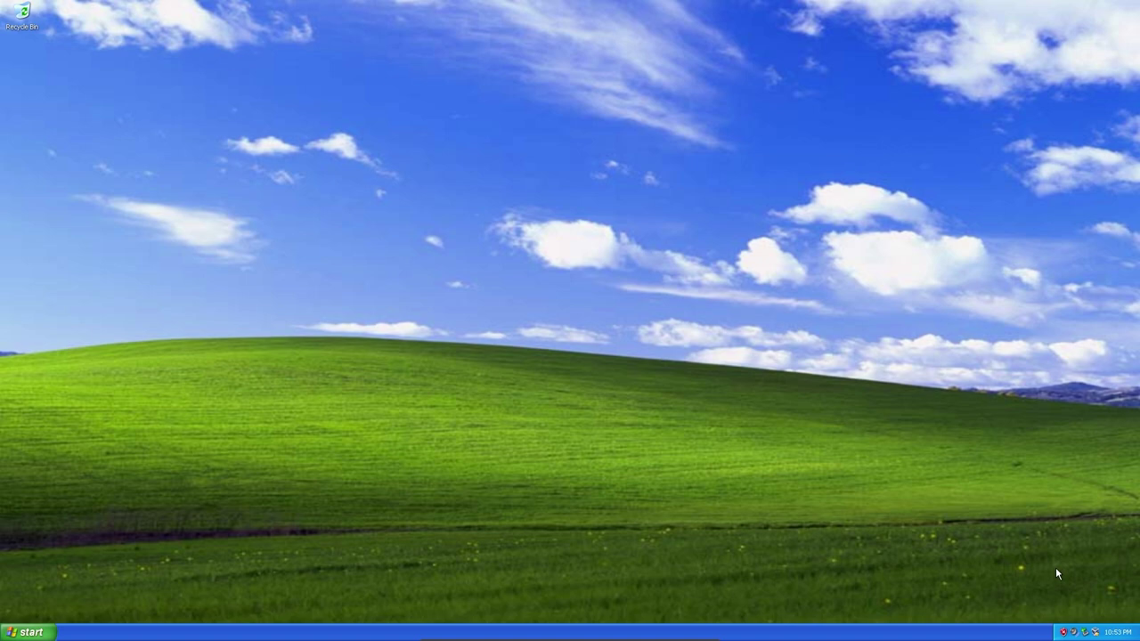
Launch Internet Explorer from the XP Start menu
{"action": "left_click", "coordinate": [27, 632]}
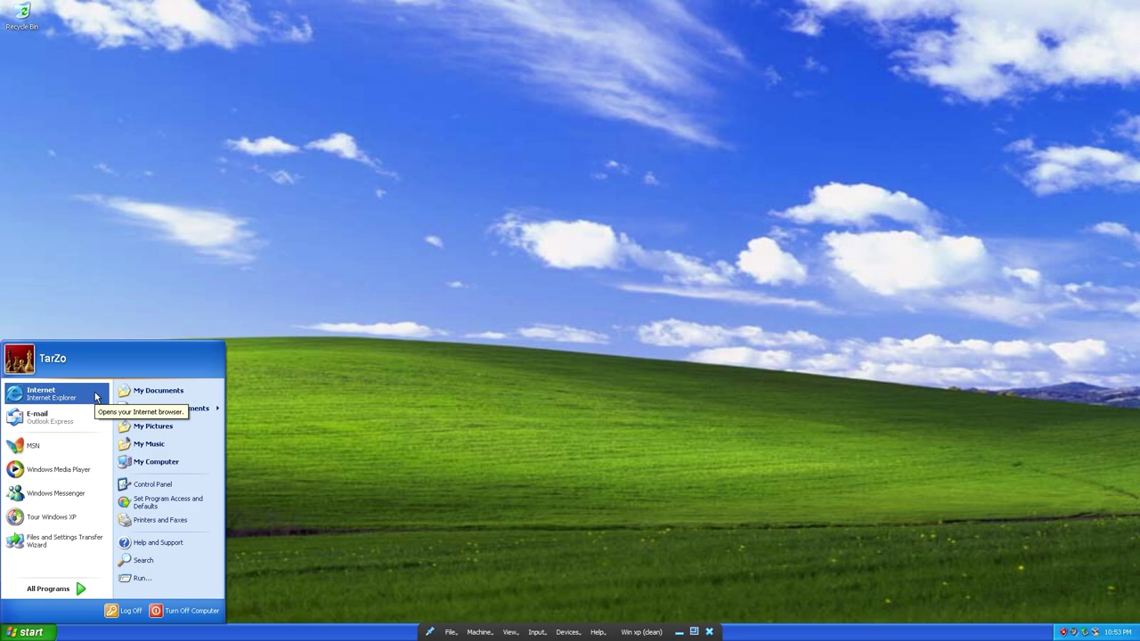
{"action": "left_click", "coordinate": [95, 397]}
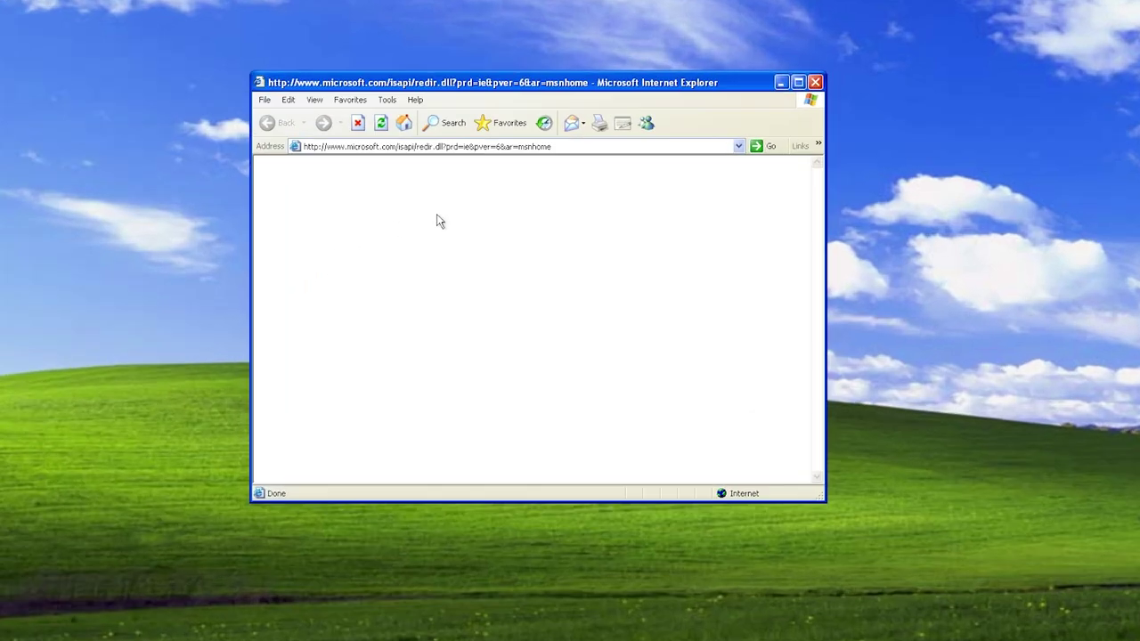
Search 'wallpaper' from the address bar, maximize the window and scroll the Bing results
{"action": "left_click", "coordinate": [493, 146]}
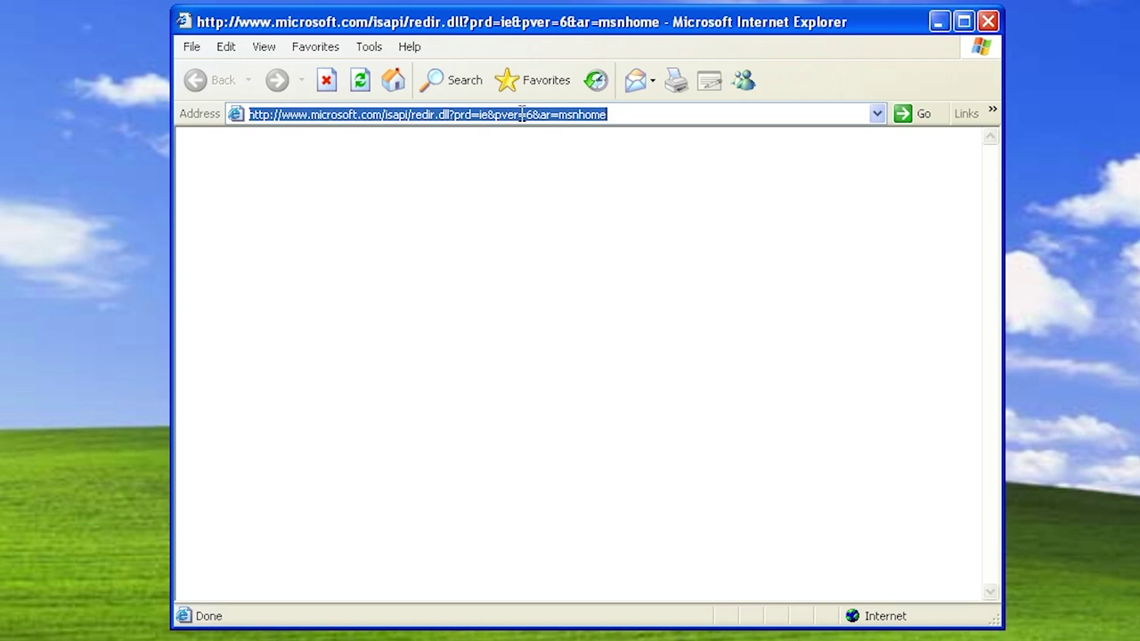
{"action": "type", "text": "wallp"}
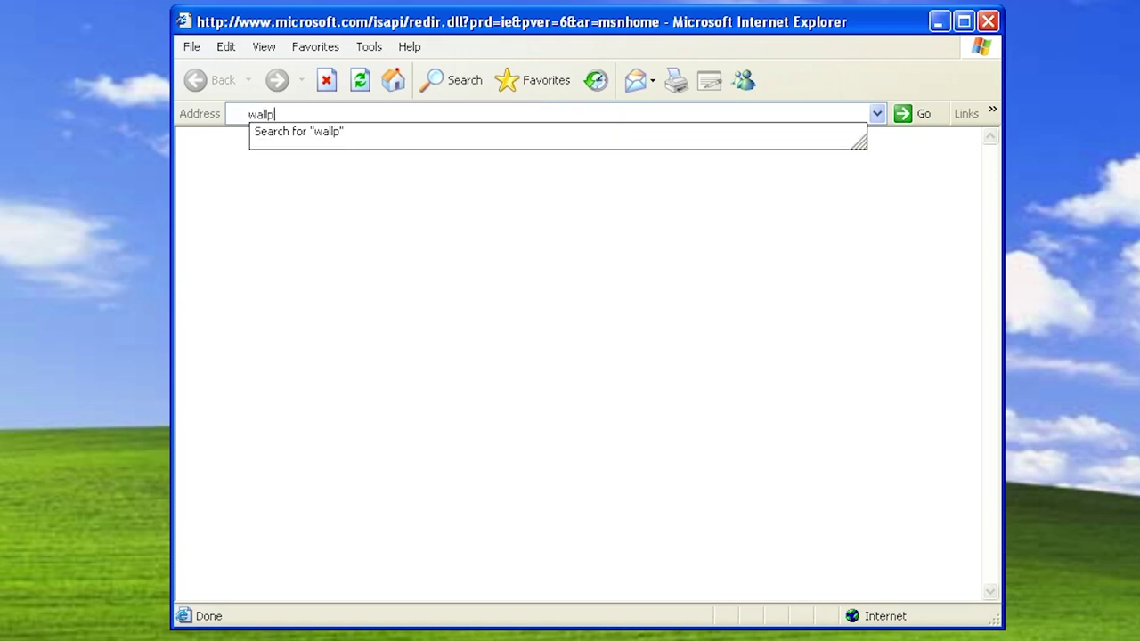
{"action": "type", "text": "aper"}
{"action": "key", "text": "Return"}
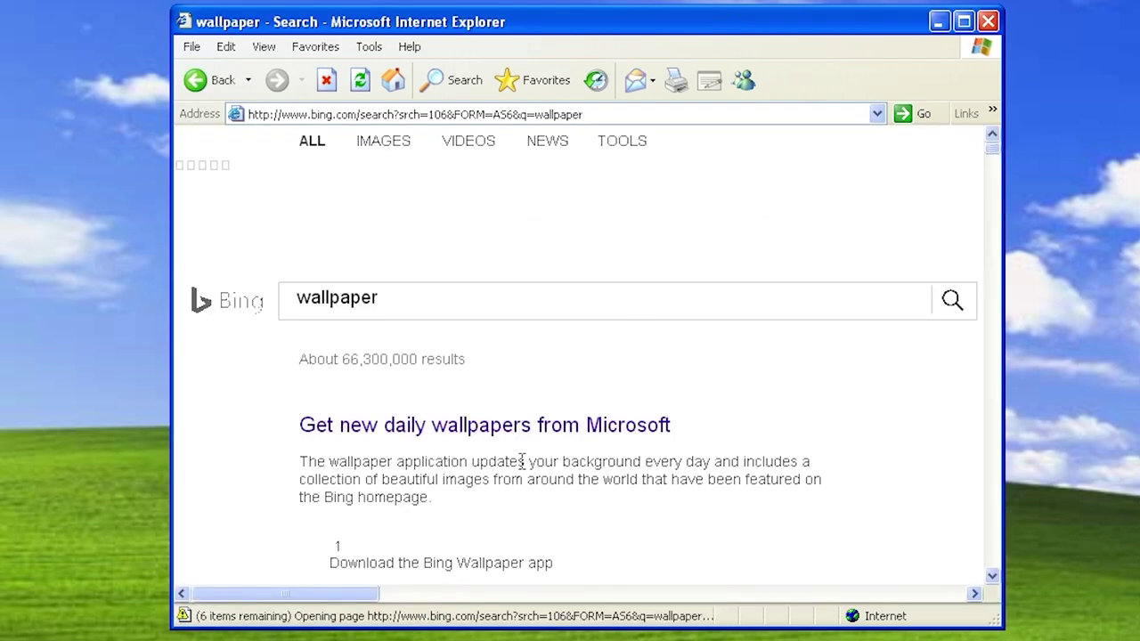
{"action": "scroll", "coordinate": [368, 427], "scroll_direction": "down", "scroll_amount": 10}
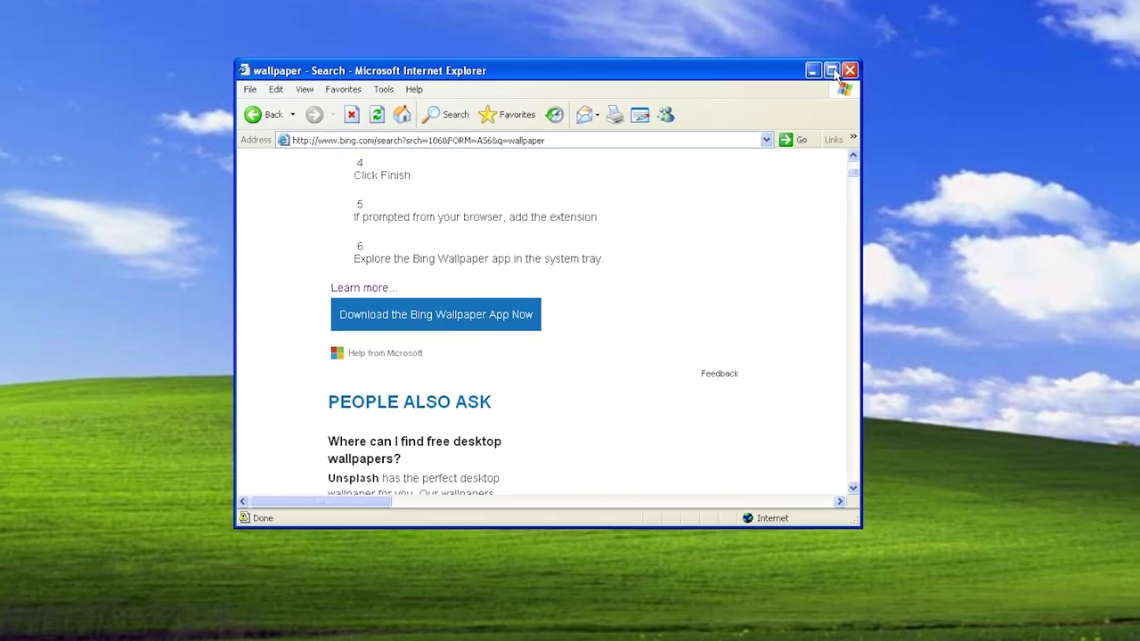
{"action": "left_click", "coordinate": [831, 70]}
{"action": "scroll", "coordinate": [116, 270], "scroll_direction": "down", "scroll_amount": 10}
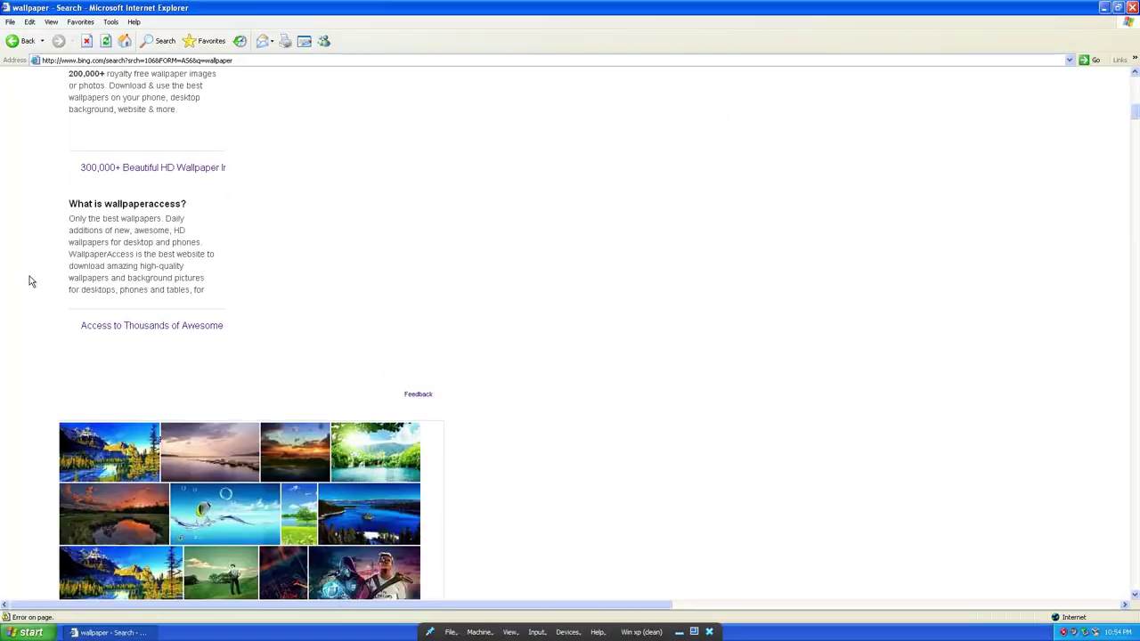
{"action": "scroll", "coordinate": [125, 281], "scroll_direction": "down", "scroll_amount": 2}
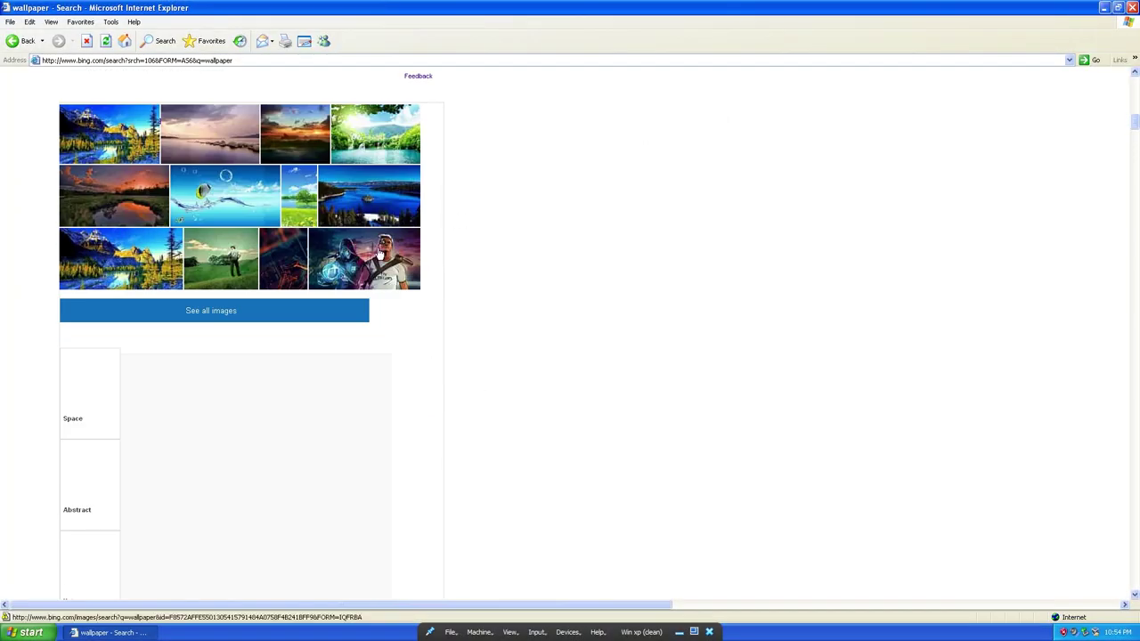
{"action": "scroll", "coordinate": [378, 253], "scroll_direction": "down", "scroll_amount": 8}
{"action": "scroll", "coordinate": [89, 358], "scroll_direction": "up", "scroll_amount": 20}
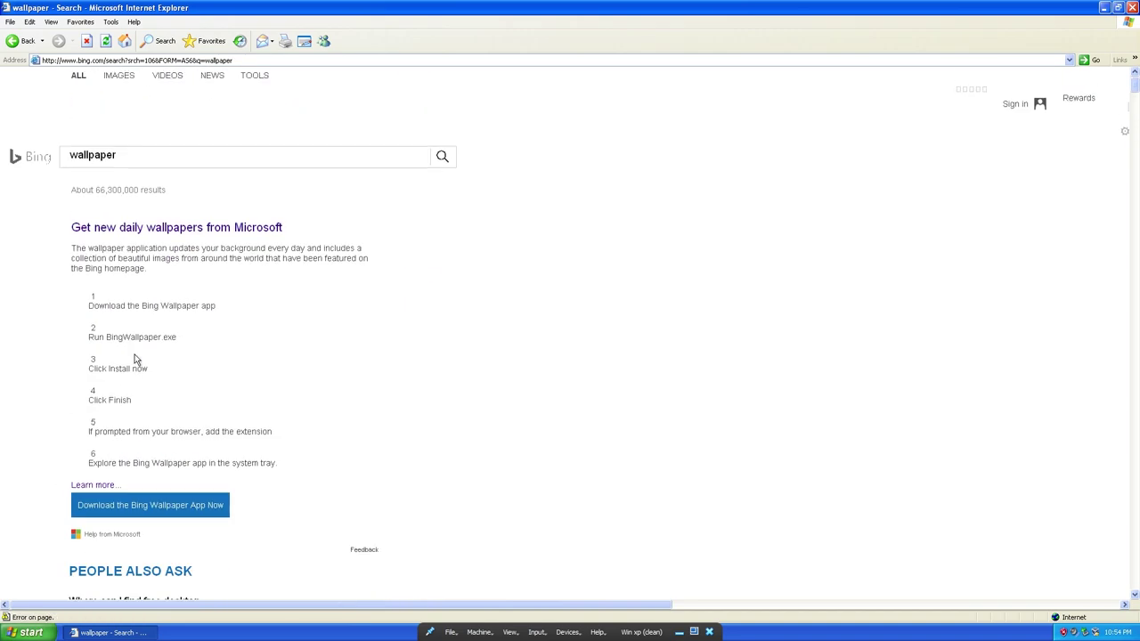
Open the 'Get new daily wallpapers from Microsoft' result, accept the security alert, then close Internet Explorer
{"action": "left_click", "coordinate": [197, 229]}
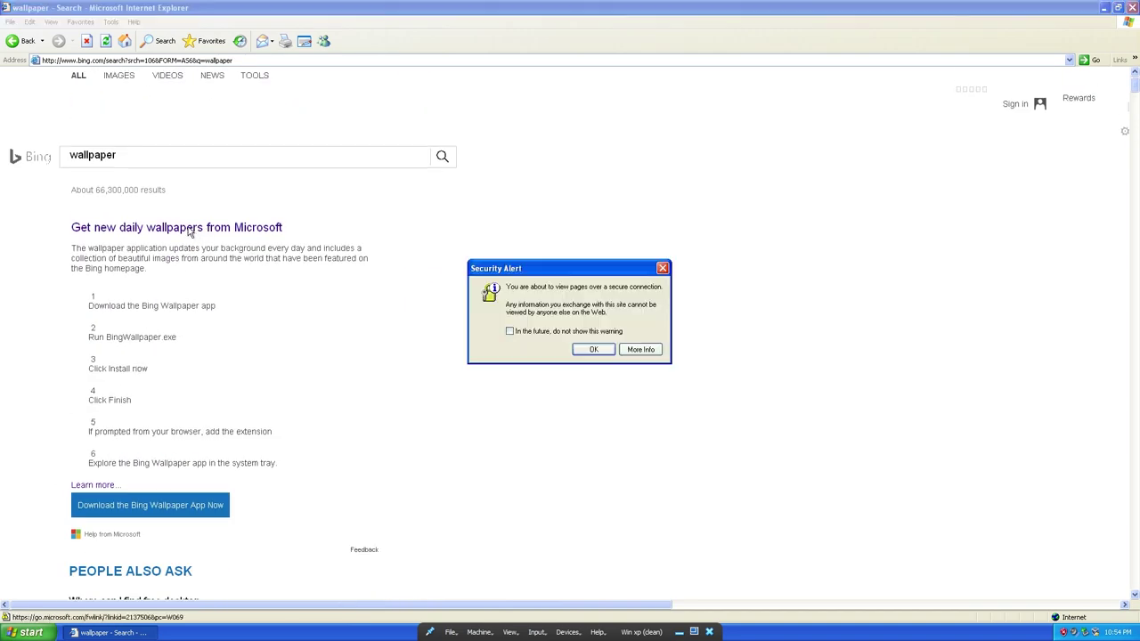
{"action": "left_click", "coordinate": [604, 349]}
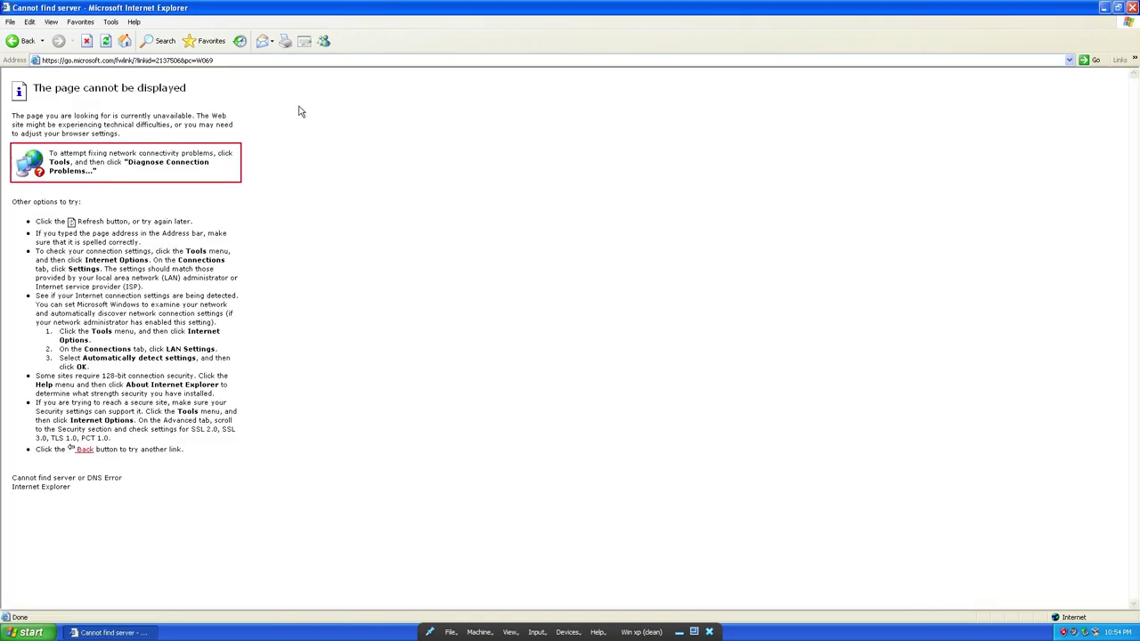
{"action": "left_click", "coordinate": [1132, 8]}
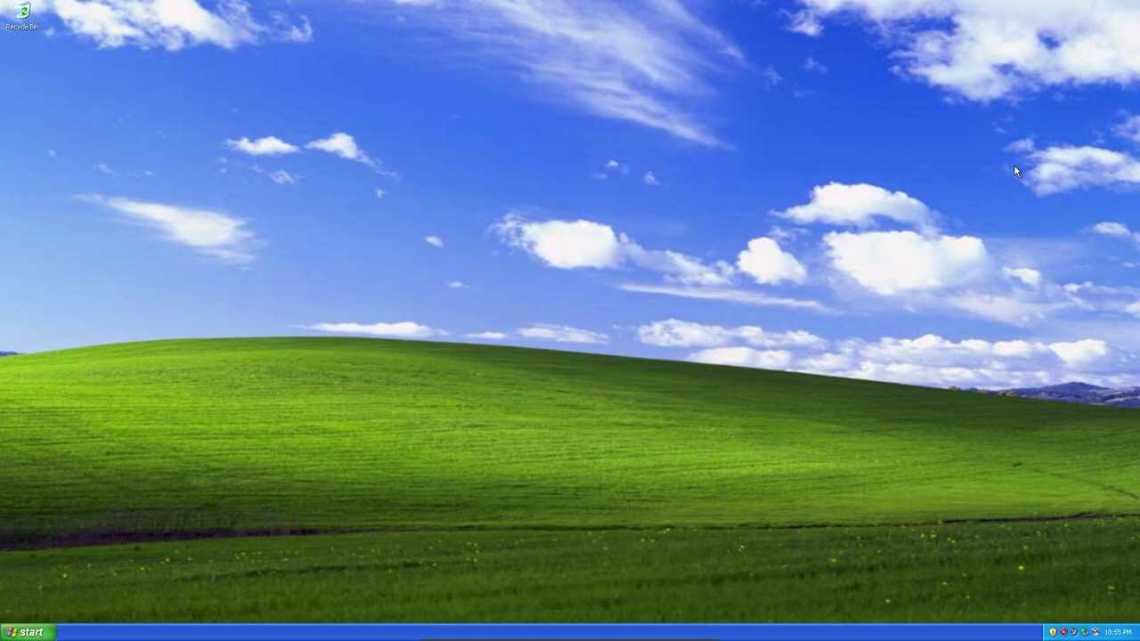
Open and dismiss the XP Start menu, then minimize the VM from VirtualBox's mini toolbar
{"action": "key", "text": "super"}
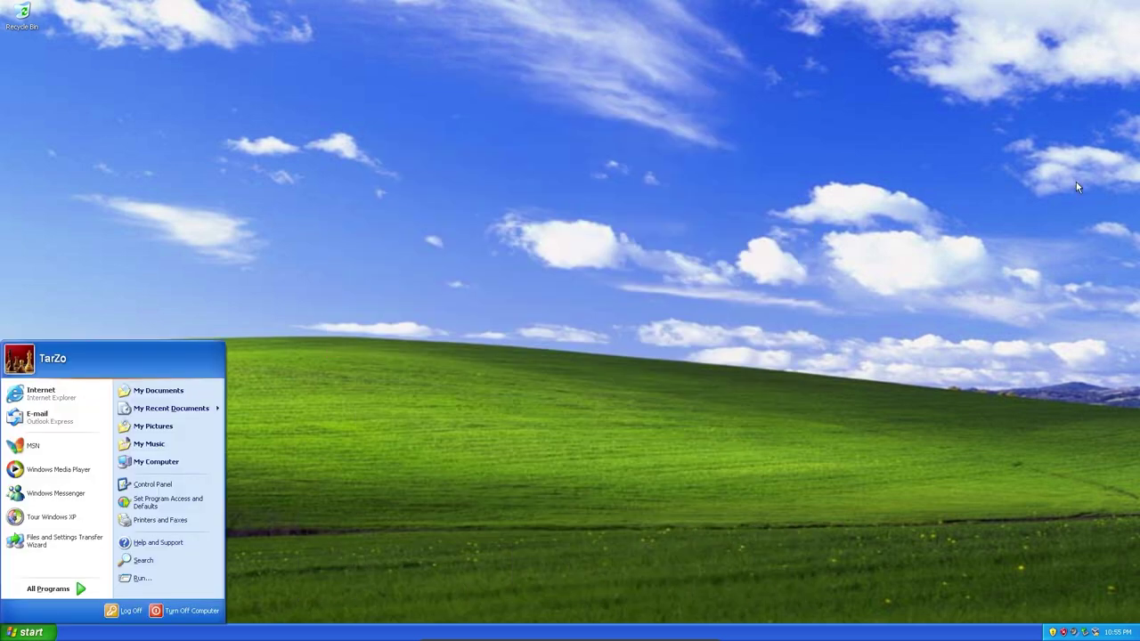
{"action": "key", "text": "Escape"}
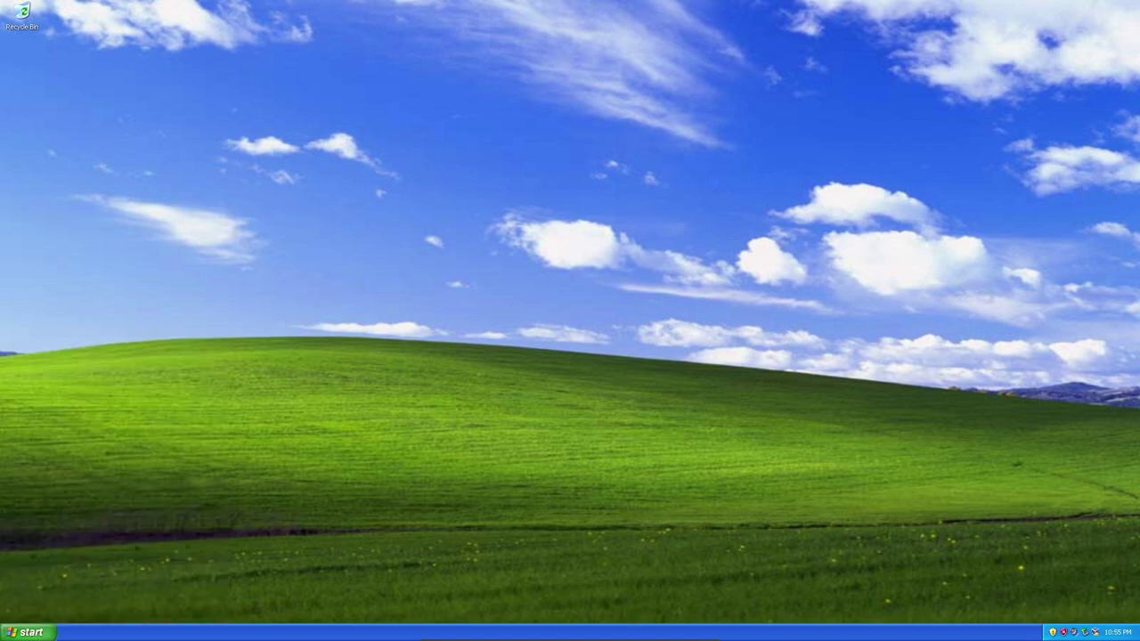
{"action": "mouse_move", "coordinate": [632, 636]}
{"action": "left_click", "coordinate": [676, 634]}
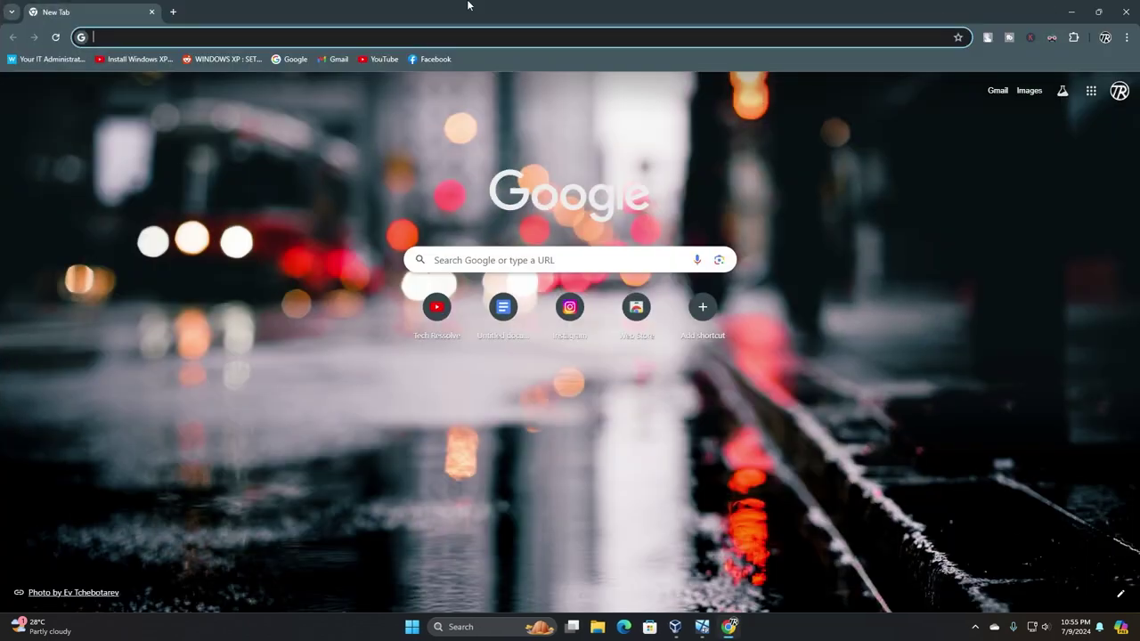
Google 'k-meleon' via the address bar suggestion and open the official K-Meleon homepage
{"action": "left_click", "coordinate": [554, 38]}
{"action": "type", "text": "K-mel"}
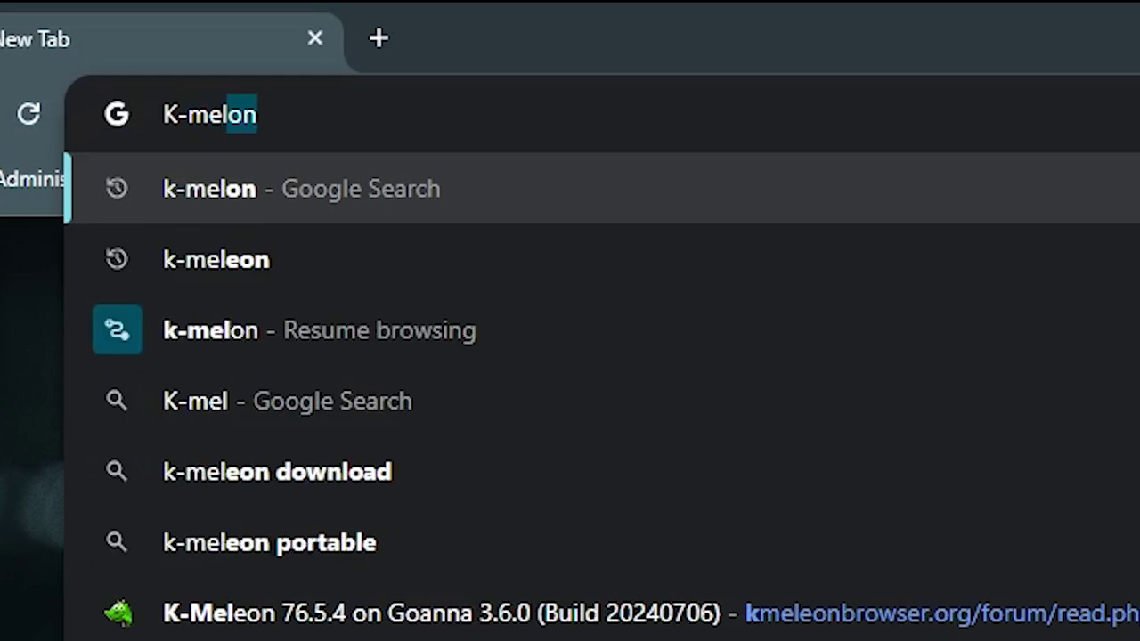
{"action": "key", "text": "Down"}
{"action": "key", "text": "Return"}
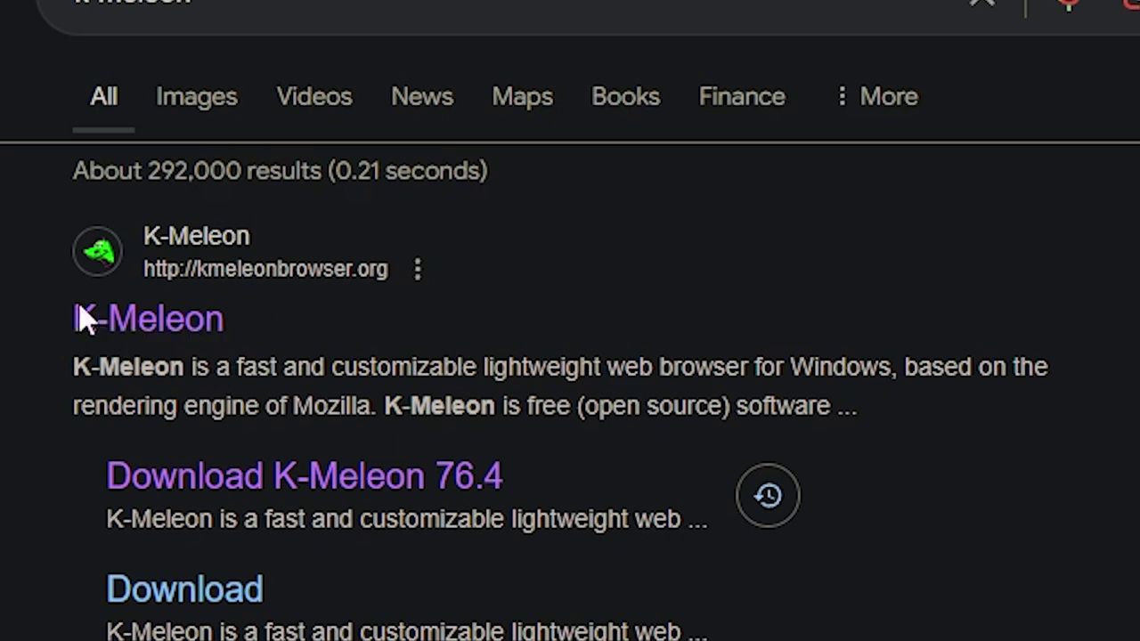
{"action": "left_click", "coordinate": [153, 340]}
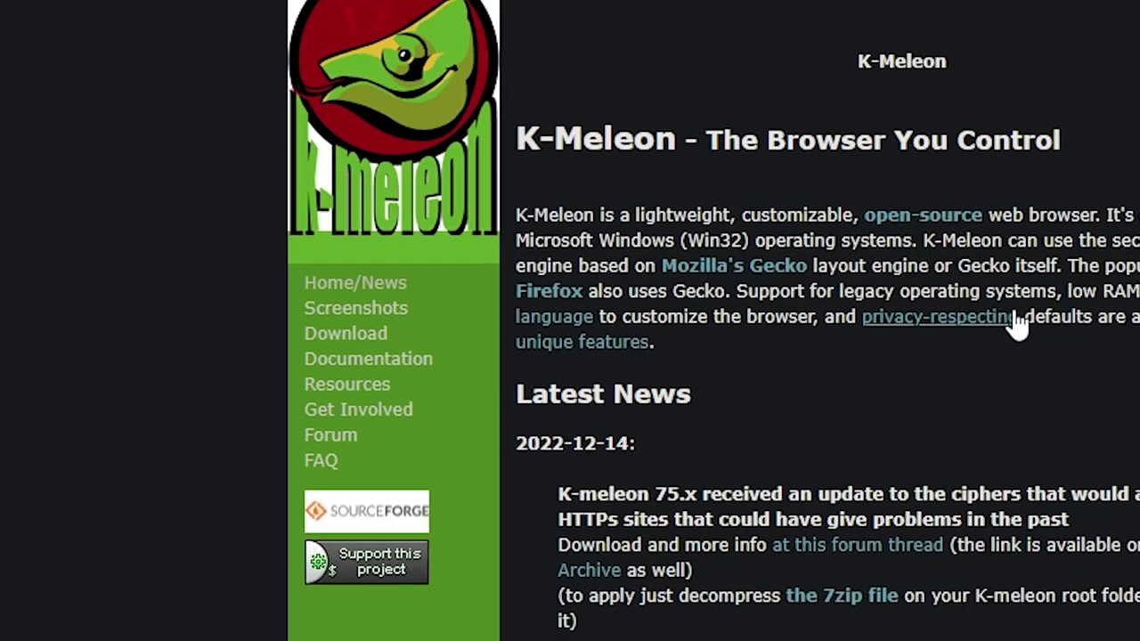
Follow 'Download K-Meleon 76.4' to the forum thread and pick the 76.5.4 Goanna 3.6.0 build
{"action": "scroll", "coordinate": [357, 297], "scroll_direction": "down", "scroll_amount": 2}
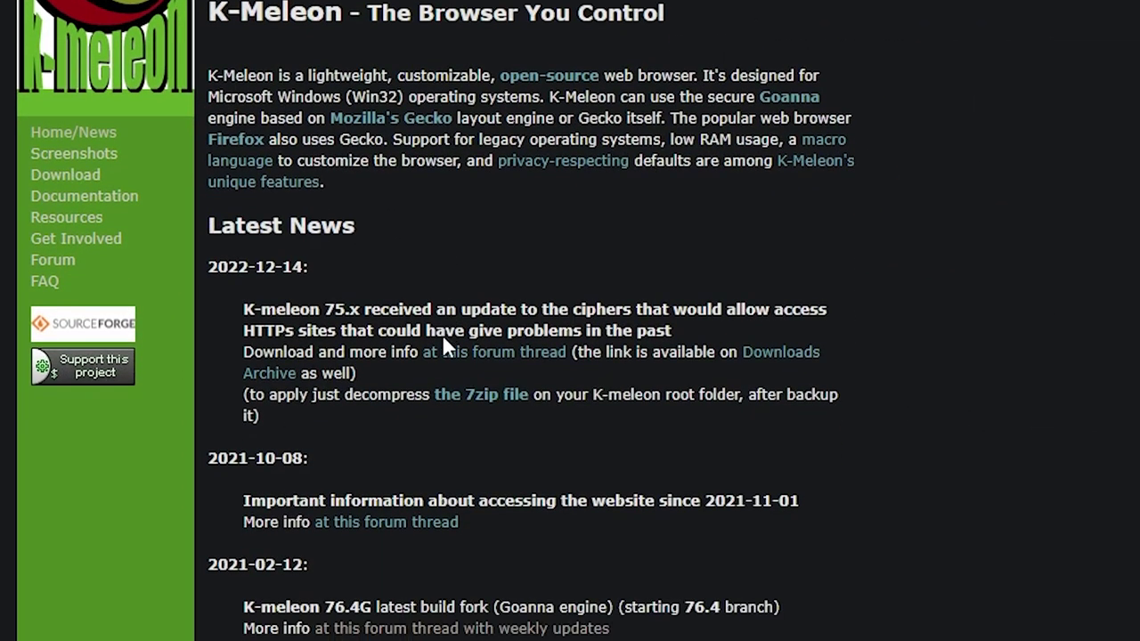
{"action": "scroll", "coordinate": [442, 333], "scroll_direction": "up", "scroll_amount": 2}
{"action": "scroll", "coordinate": [441, 333], "scroll_direction": "down", "scroll_amount": 4}
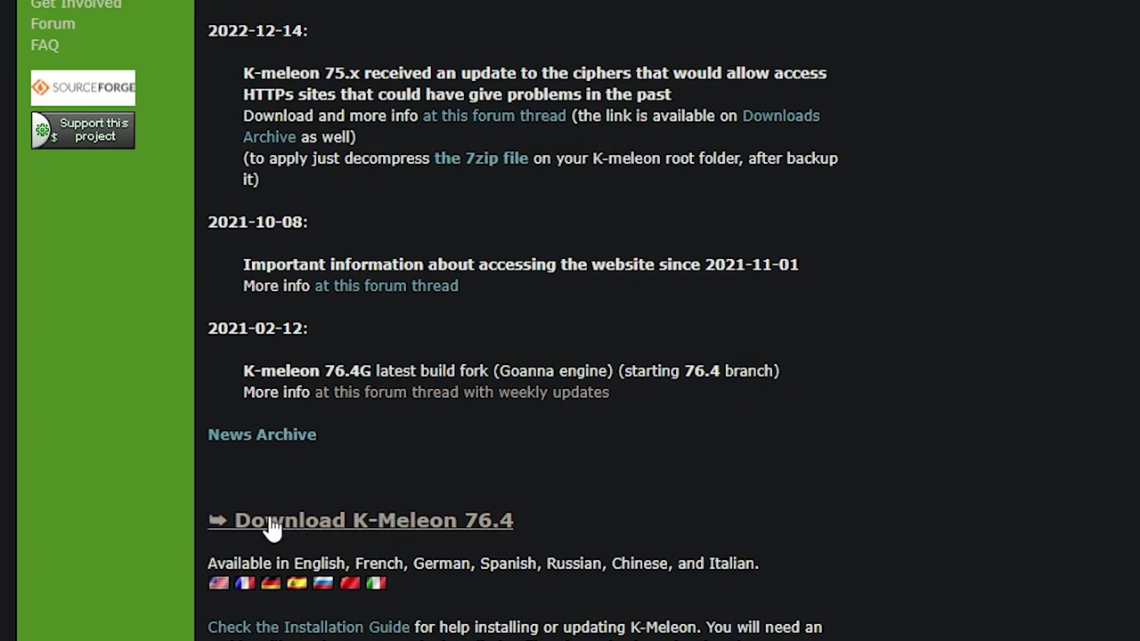
{"action": "left_click", "coordinate": [412, 538]}
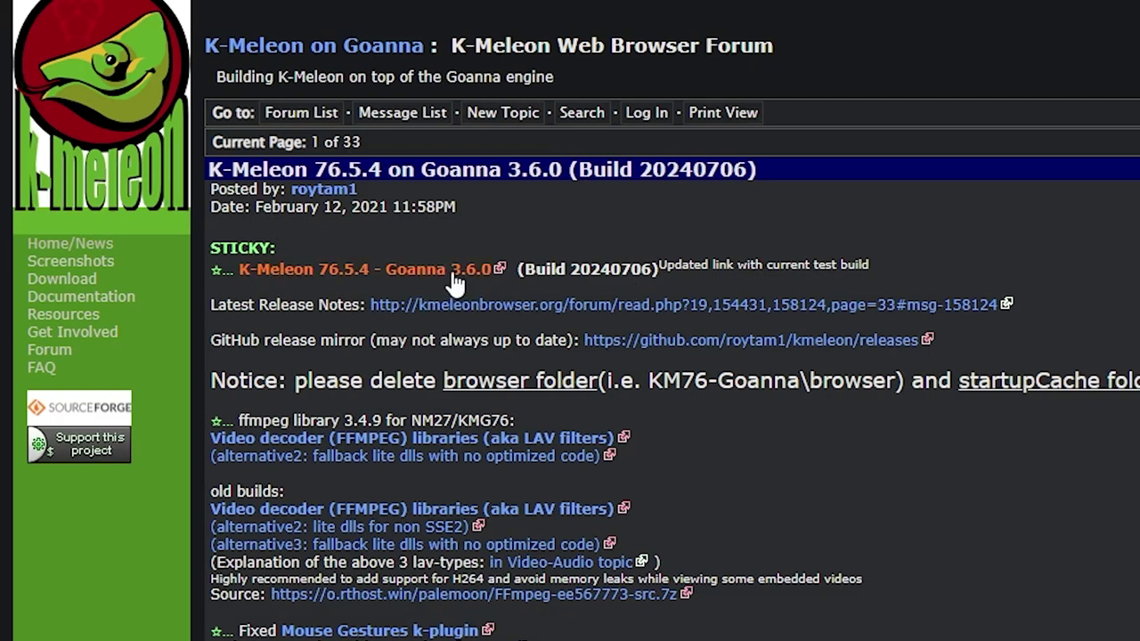
{"action": "left_click", "coordinate": [454, 279]}
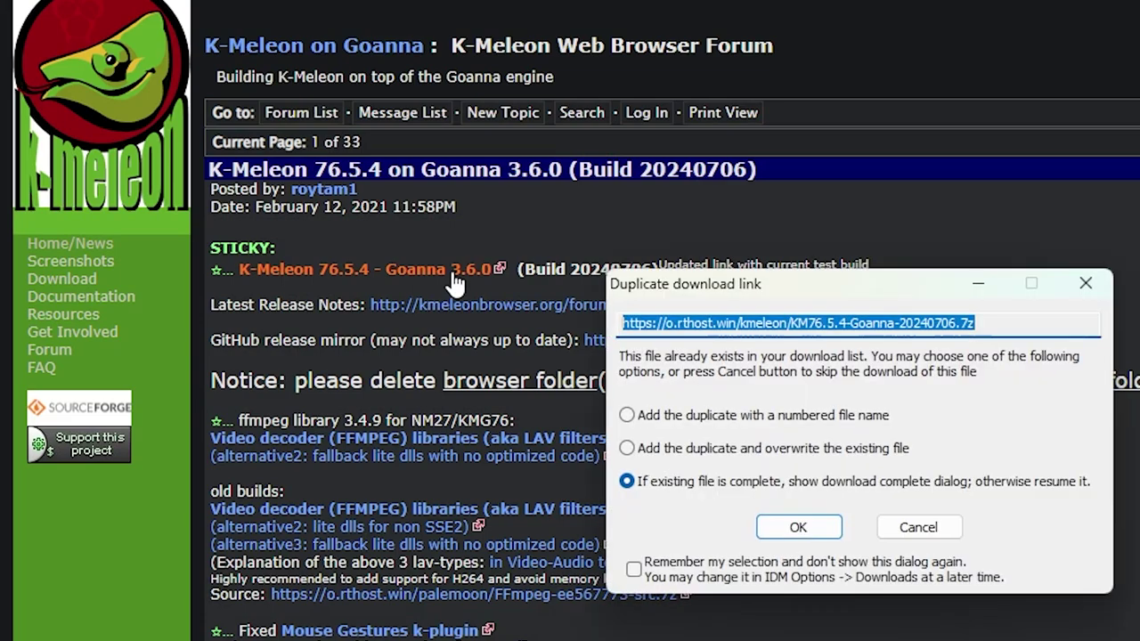
Confirm IDM's duplicate-download prompt and check the saved KM76.5.4-Goanna-20240706.7z file in Downloads\Compressed
{"action": "left_click", "coordinate": [801, 531]}
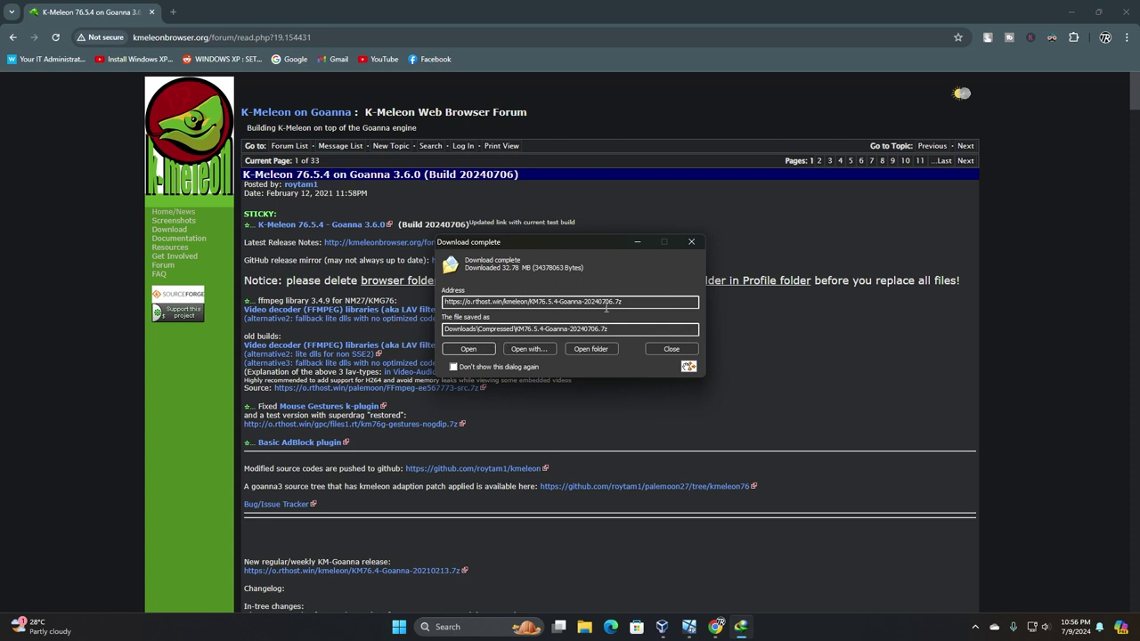
{"action": "left_click_drag", "start_coordinate": [601, 328], "coordinate": [623, 328]}
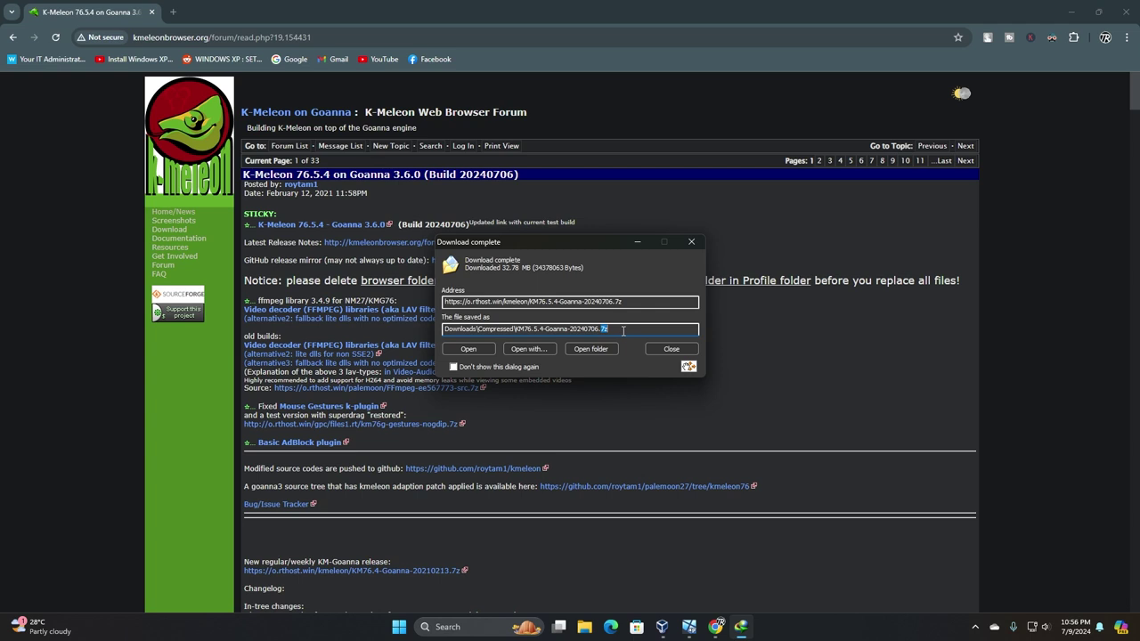
{"action": "left_click", "coordinate": [674, 328]}
{"action": "left_click", "coordinate": [173, 12]}
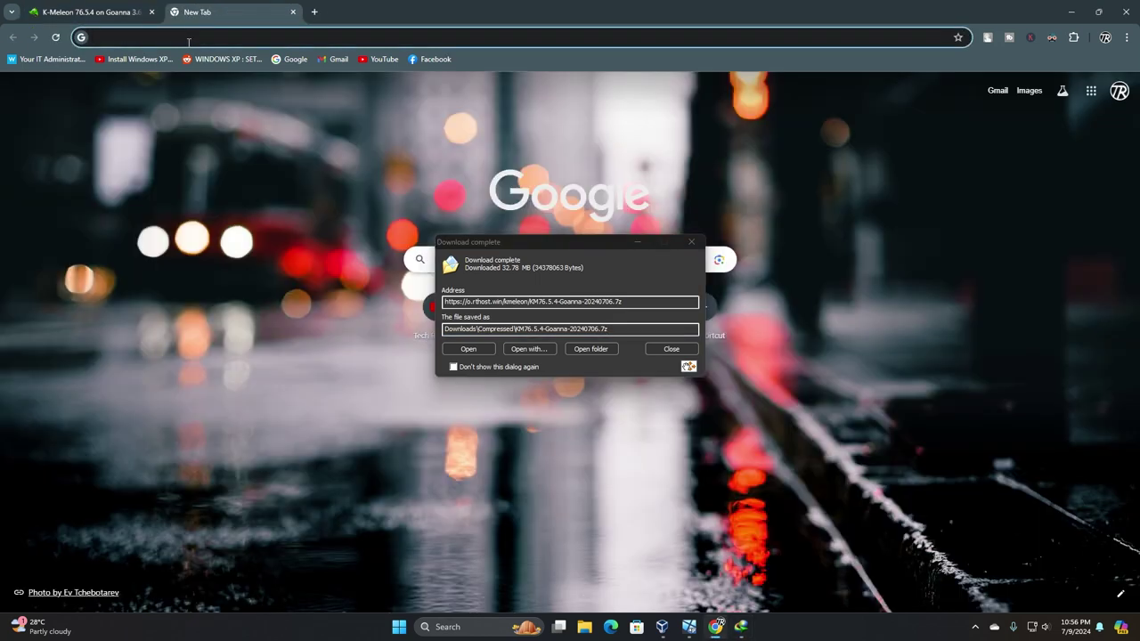
Dismiss the download summary, search Google for '7-zip' and open 7-zip.org
{"action": "left_click", "coordinate": [188, 38]}
{"action": "left_click", "coordinate": [693, 242]}
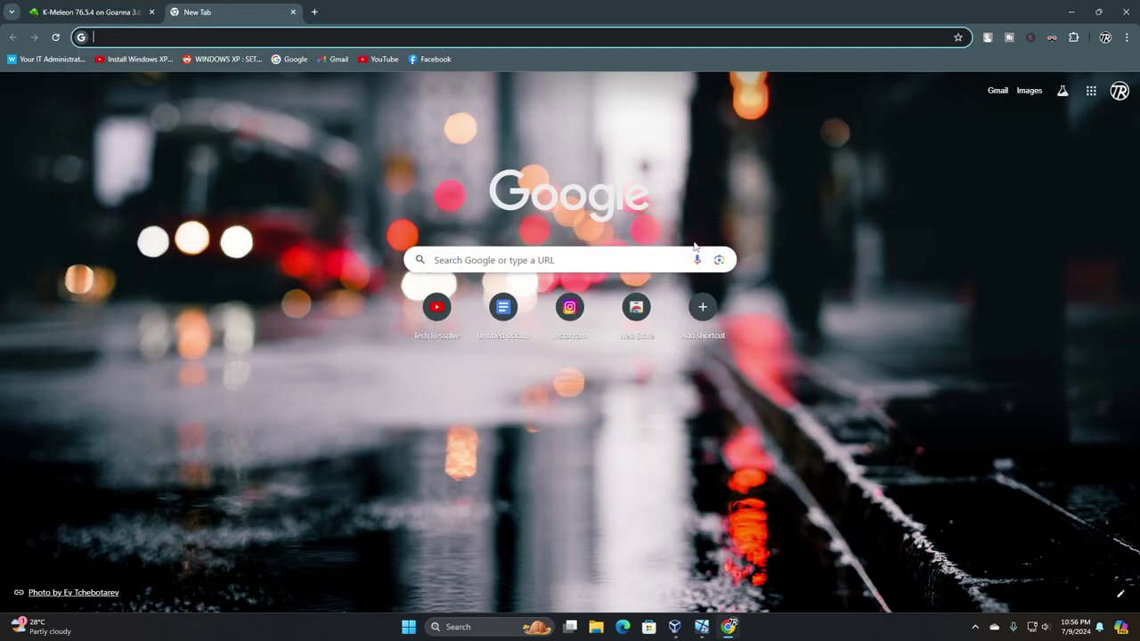
{"action": "left_click", "coordinate": [298, 35]}
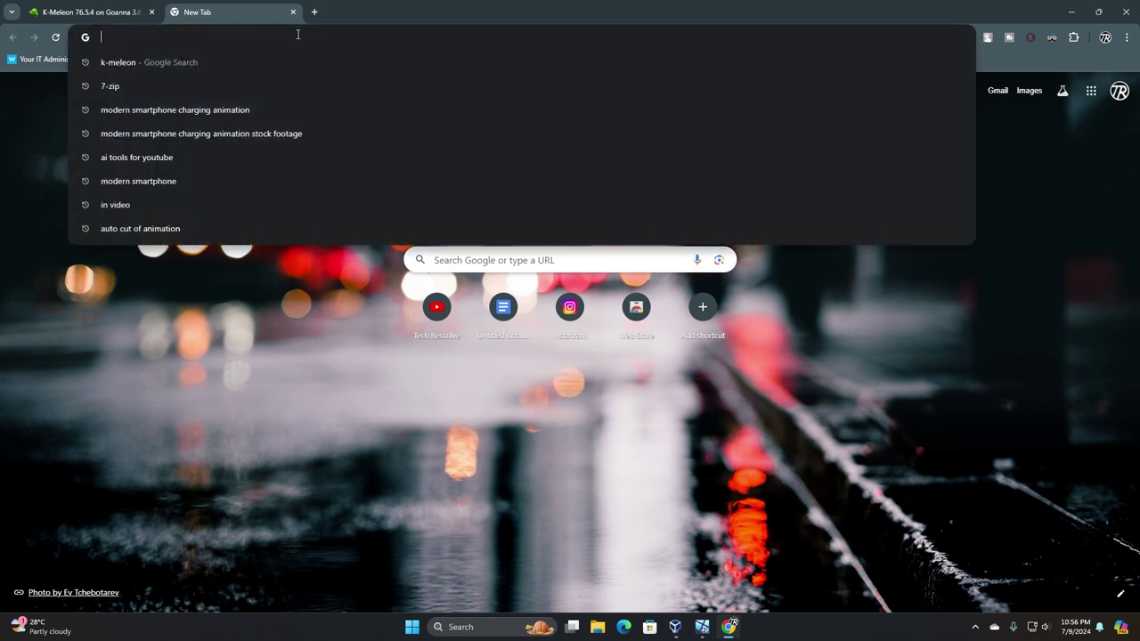
{"action": "type", "text": "7-"}
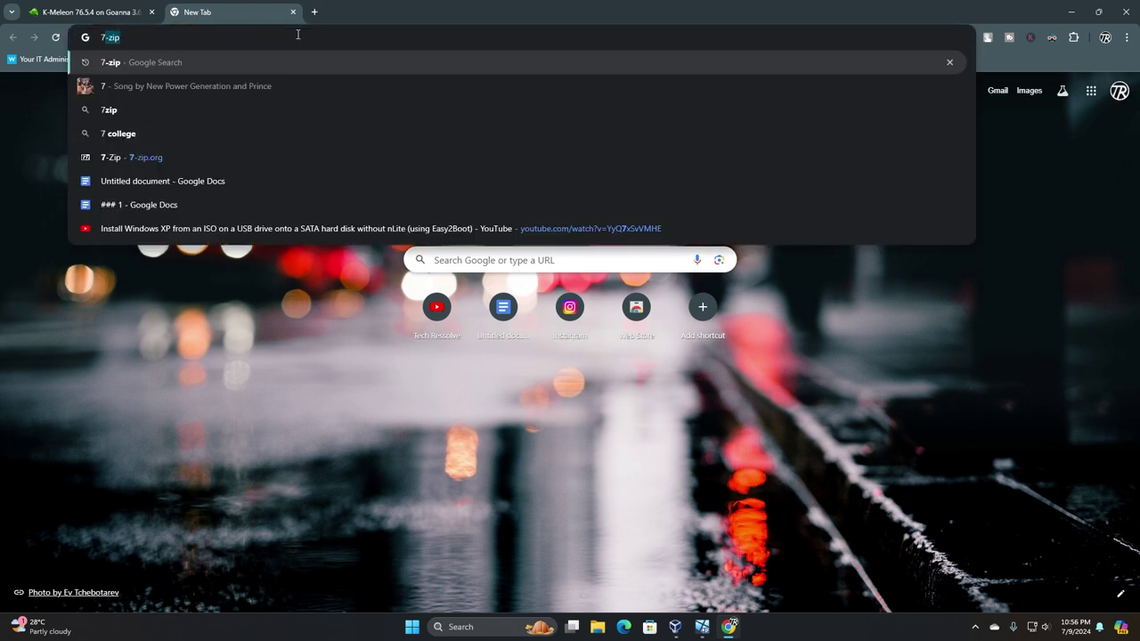
{"action": "type", "text": "zip"}
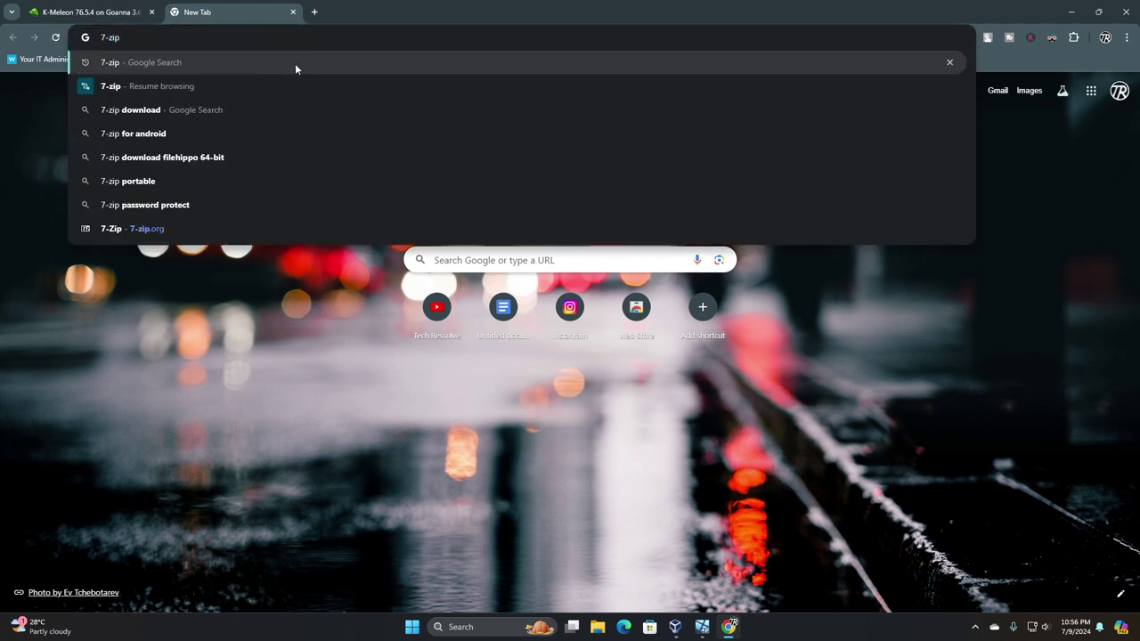
{"action": "left_click", "coordinate": [271, 64]}
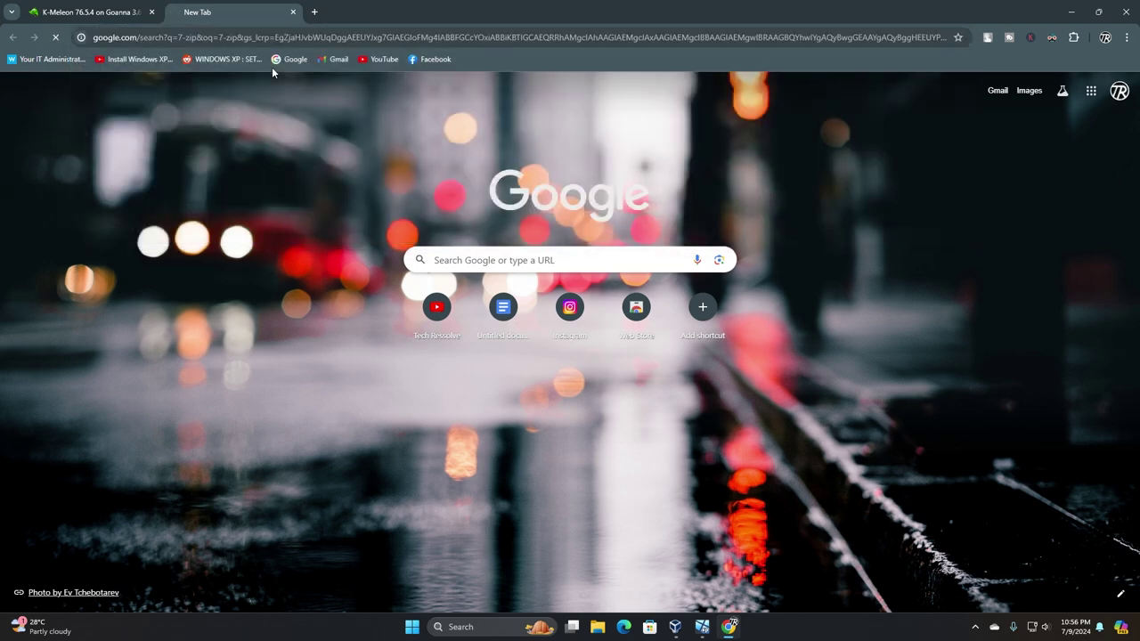
{"action": "left_click", "coordinate": [155, 203]}
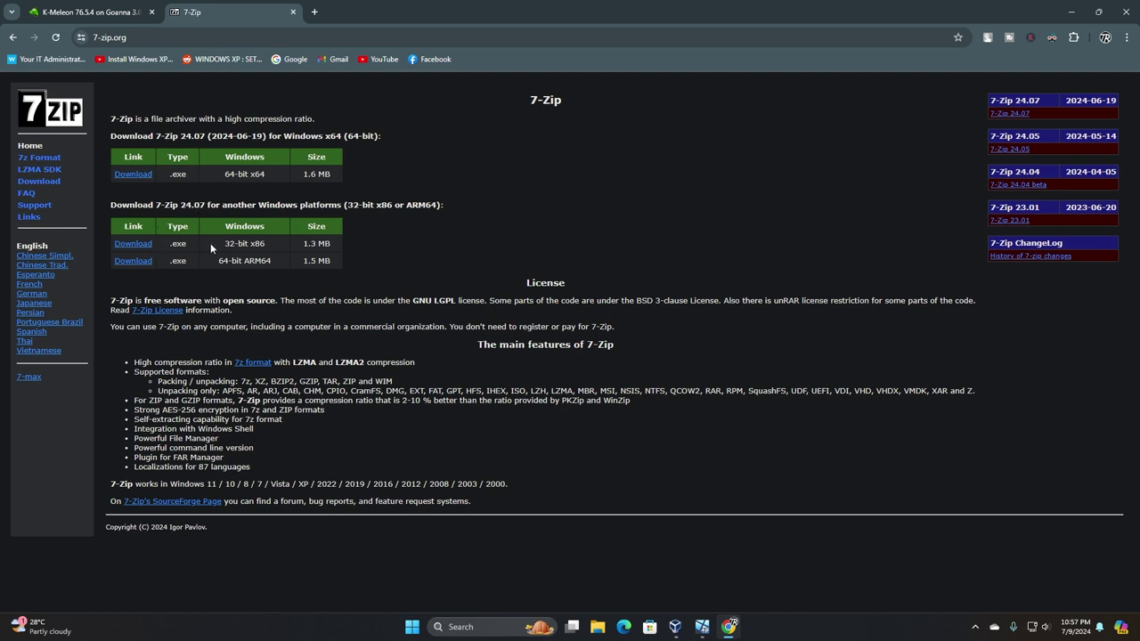
Highlight the 32-bit x86 download entry for 7-Zip 24.07, then close Chrome
{"action": "left_click_drag", "start_coordinate": [219, 248], "coordinate": [247, 249]}
{"action": "left_click_drag", "start_coordinate": [219, 242], "coordinate": [267, 258]}
{"action": "left_click", "coordinate": [267, 257]}
{"action": "left_click", "coordinate": [1126, 12]}
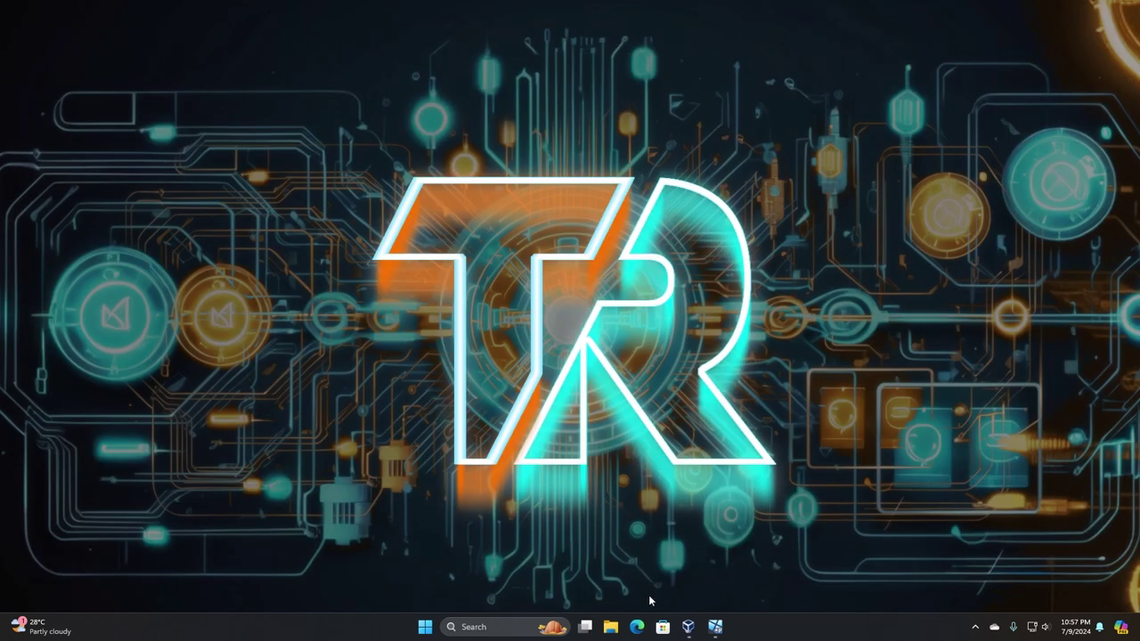
Restore the XP virtual machine from the host taskbar and open its Start menu
{"action": "left_click", "coordinate": [723, 626]}
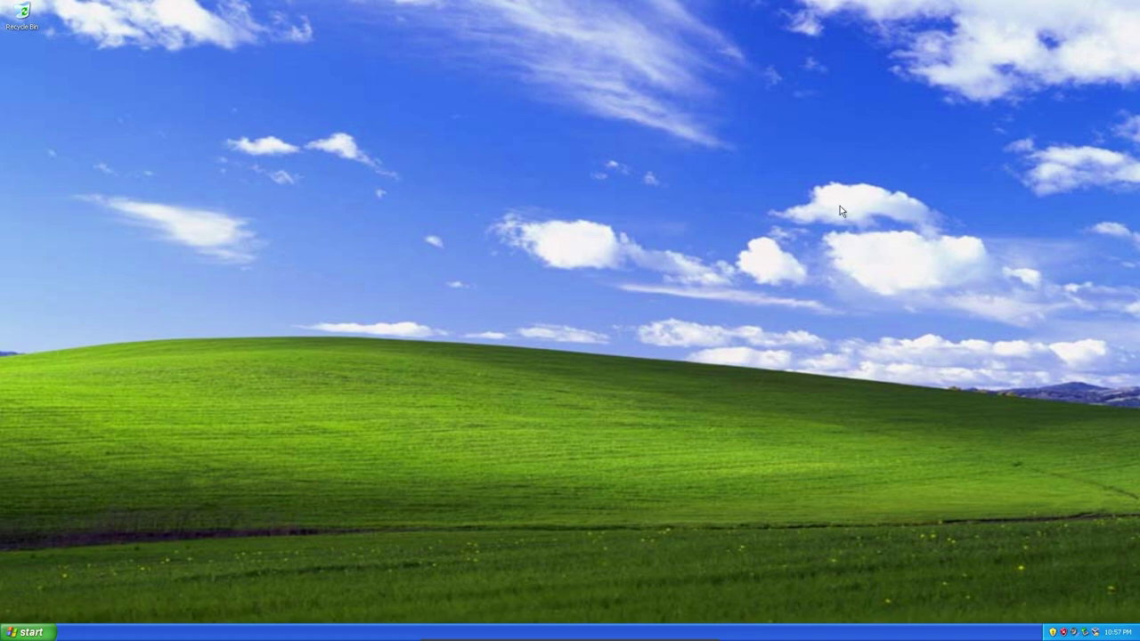
{"action": "left_click", "coordinate": [27, 630]}
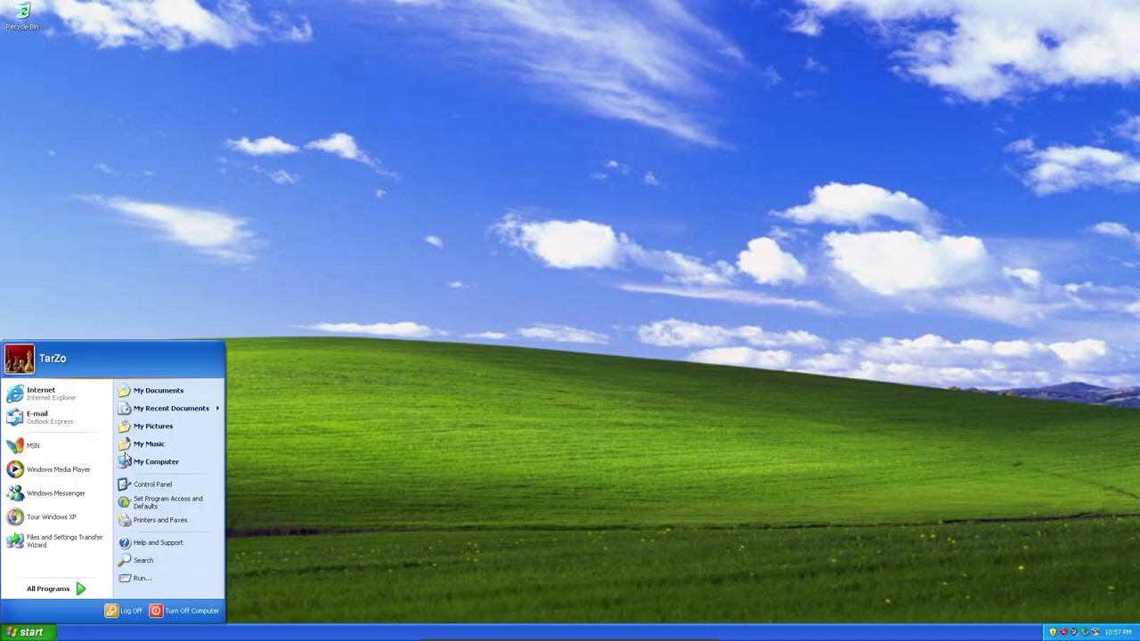
Browse from New Volume (E:) into KM76.5.4-Goanna-20240706\KM-Goanna to locate k-meleon, then go back one folder
{"action": "left_click", "coordinate": [154, 461]}
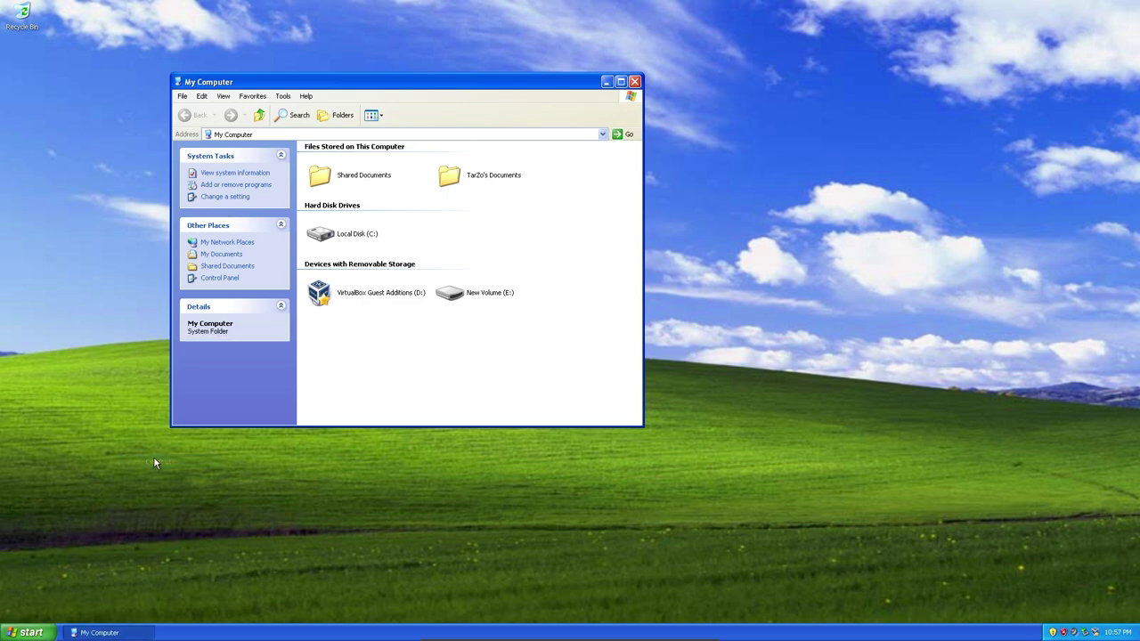
{"action": "left_click", "coordinate": [489, 300]}
{"action": "double_click", "coordinate": [484, 297]}
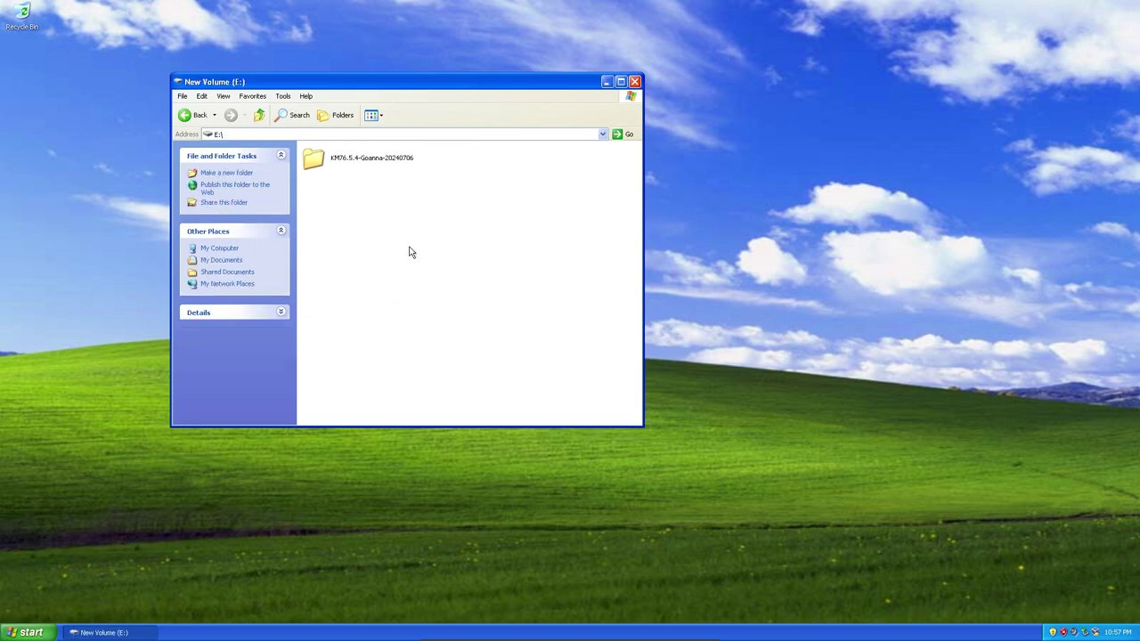
{"action": "right_click", "coordinate": [371, 160]}
{"action": "left_click", "coordinate": [334, 160]}
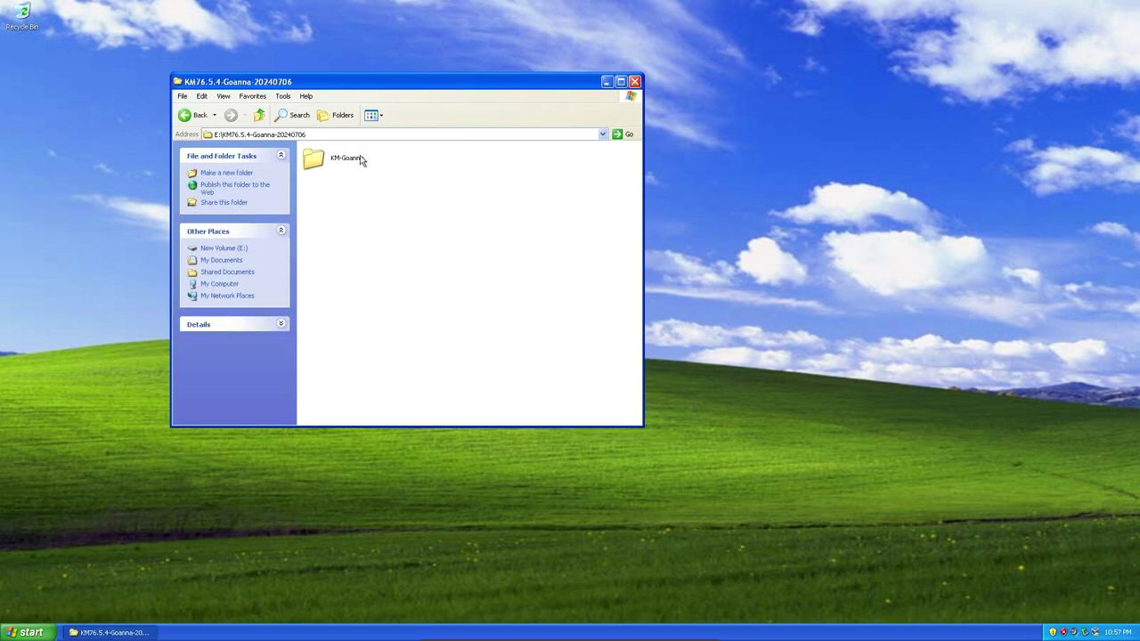
{"action": "double_click", "coordinate": [359, 162]}
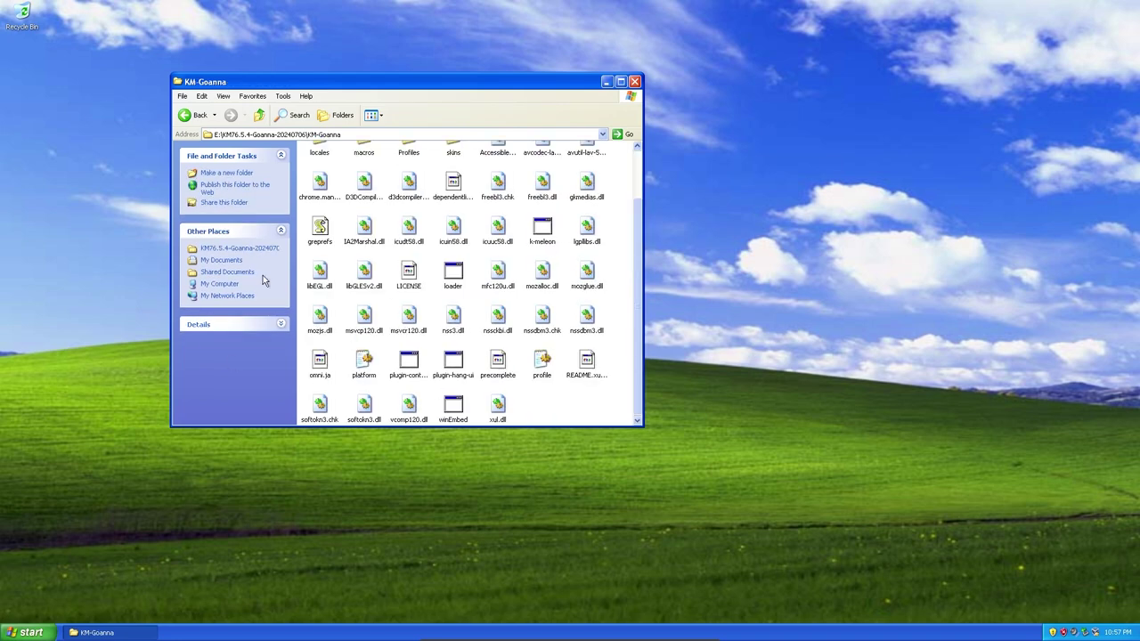
{"action": "mouse_move", "coordinate": [595, 261]}
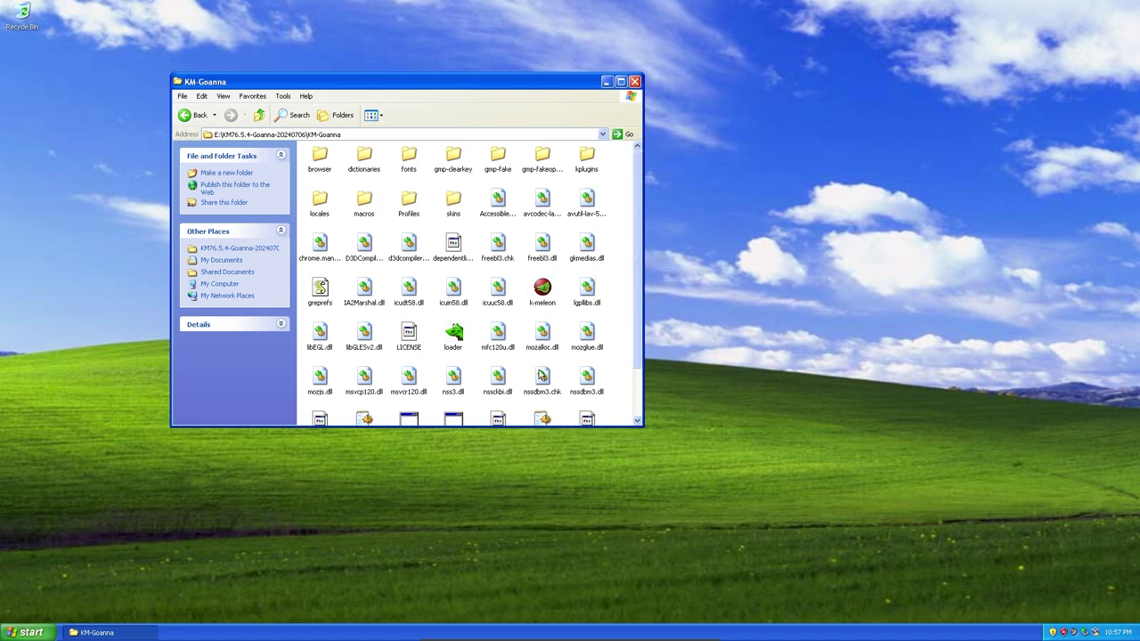
{"action": "left_click", "coordinate": [540, 299]}
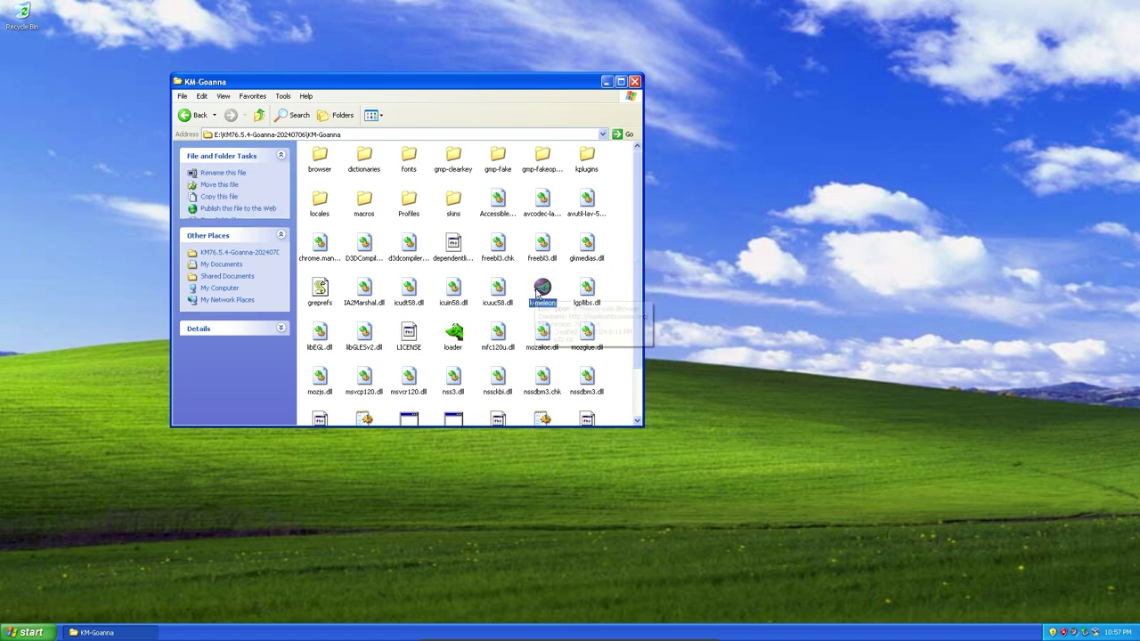
{"action": "left_click", "coordinate": [551, 283]}
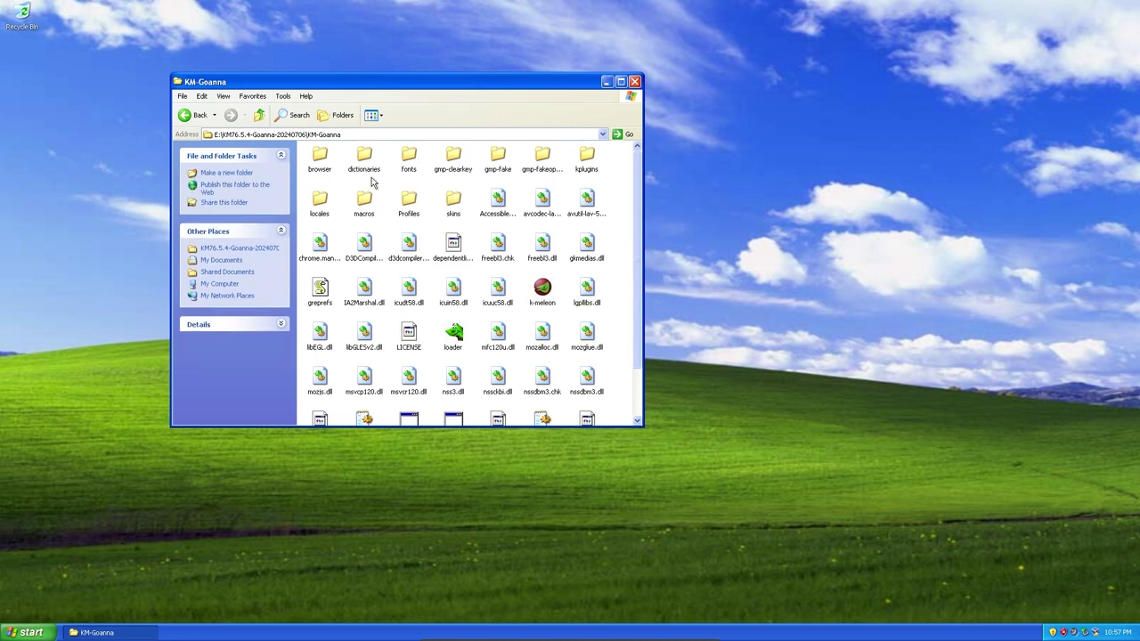
{"action": "left_click", "coordinate": [194, 116]}
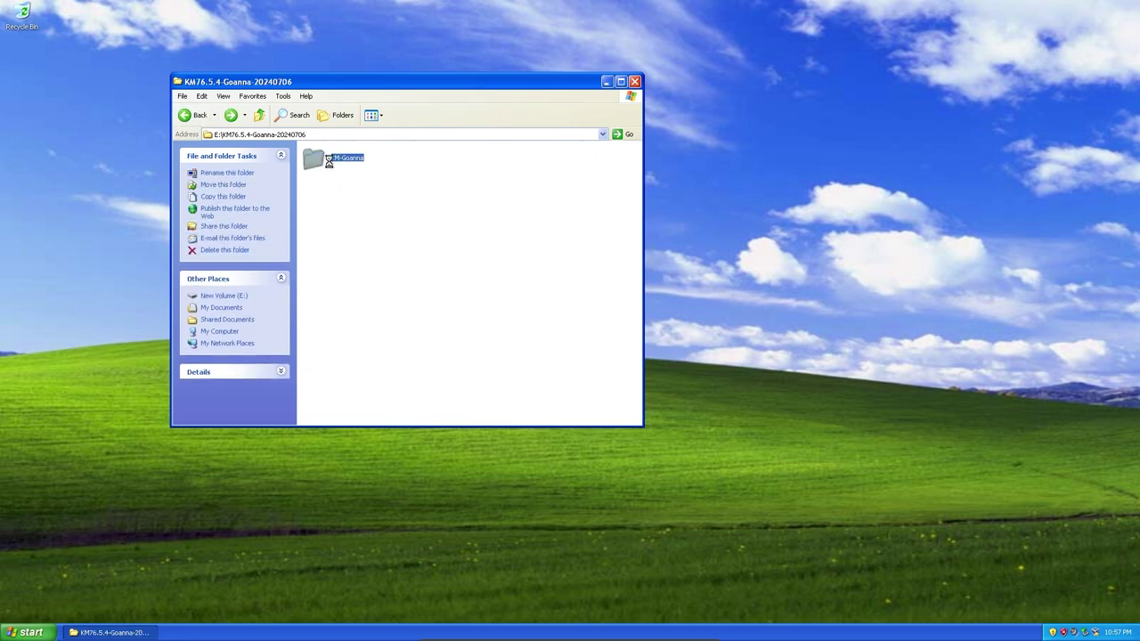
Copy the KM-Goanna folder and paste it onto the desktop
{"action": "right_click", "coordinate": [319, 162]}
{"action": "key", "text": "Escape"}
{"action": "right_click", "coordinate": [317, 163]}
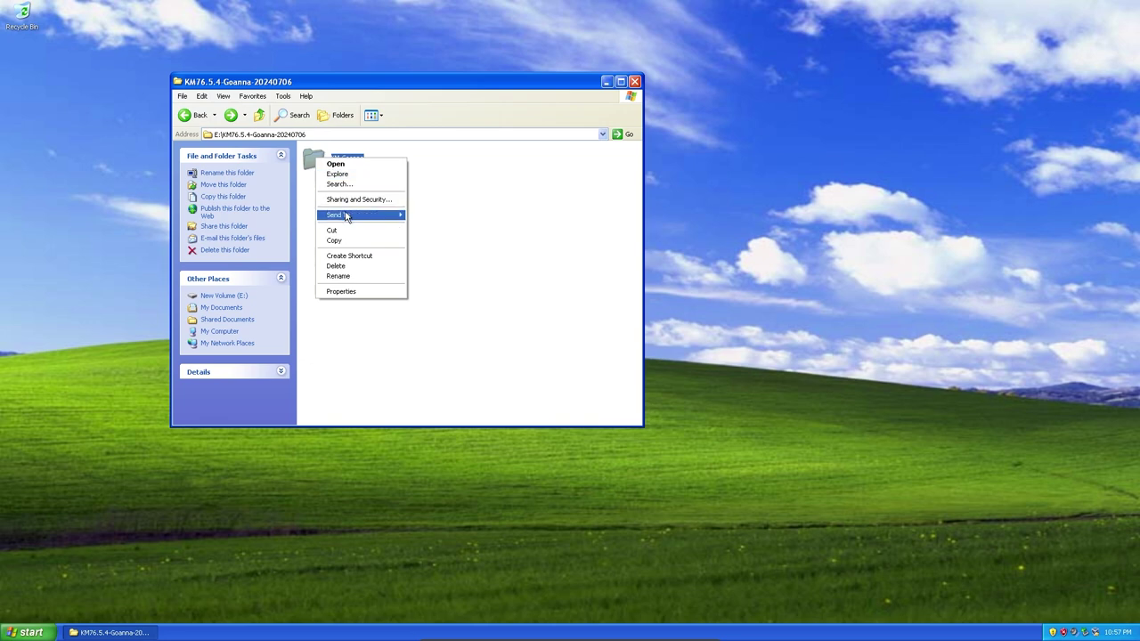
{"action": "left_click", "coordinate": [344, 242]}
{"action": "right_click", "coordinate": [65, 94]}
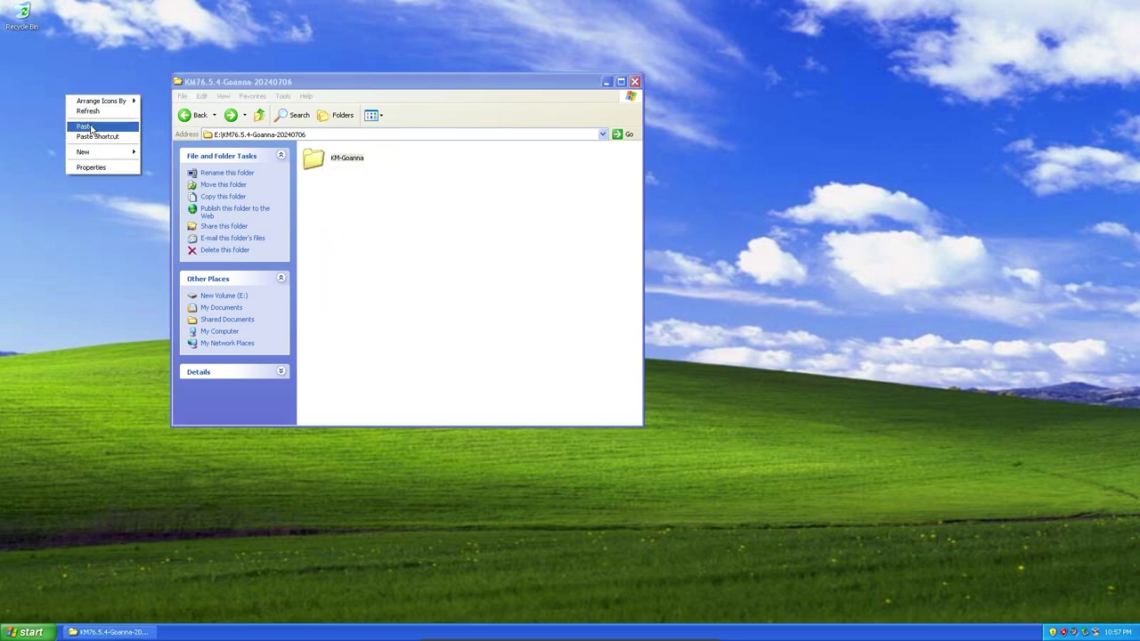
{"action": "left_click", "coordinate": [90, 125]}
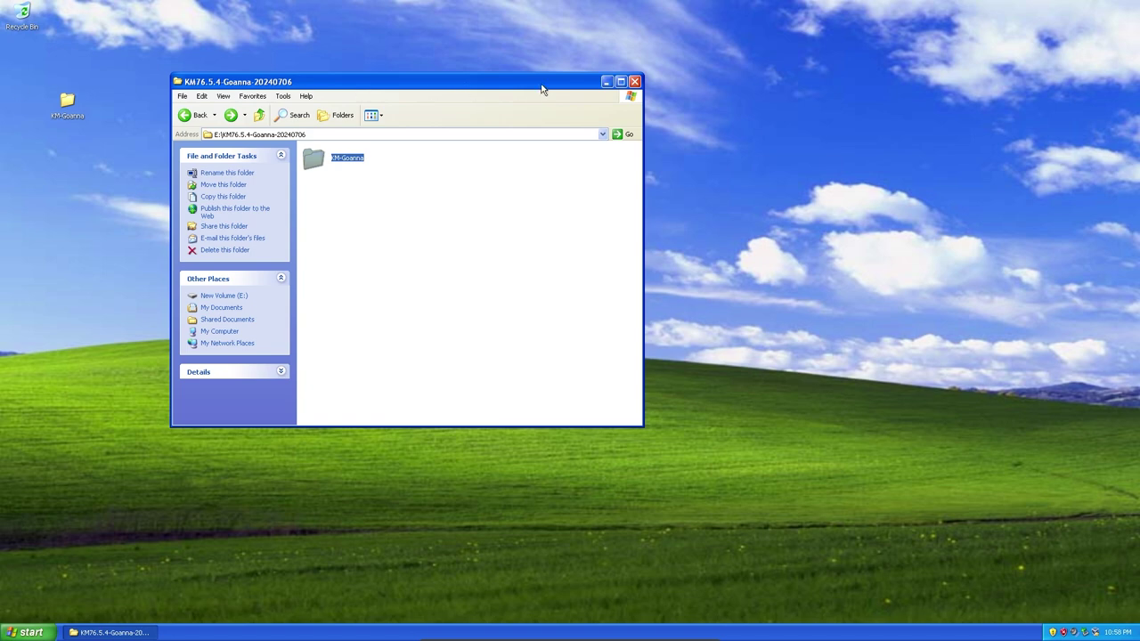
Close the folder window and position the KM-Goanna folder just below Recycle Bin
{"action": "left_click_drag", "start_coordinate": [540, 84], "coordinate": [804, 84]}
{"action": "left_click", "coordinate": [898, 82]}
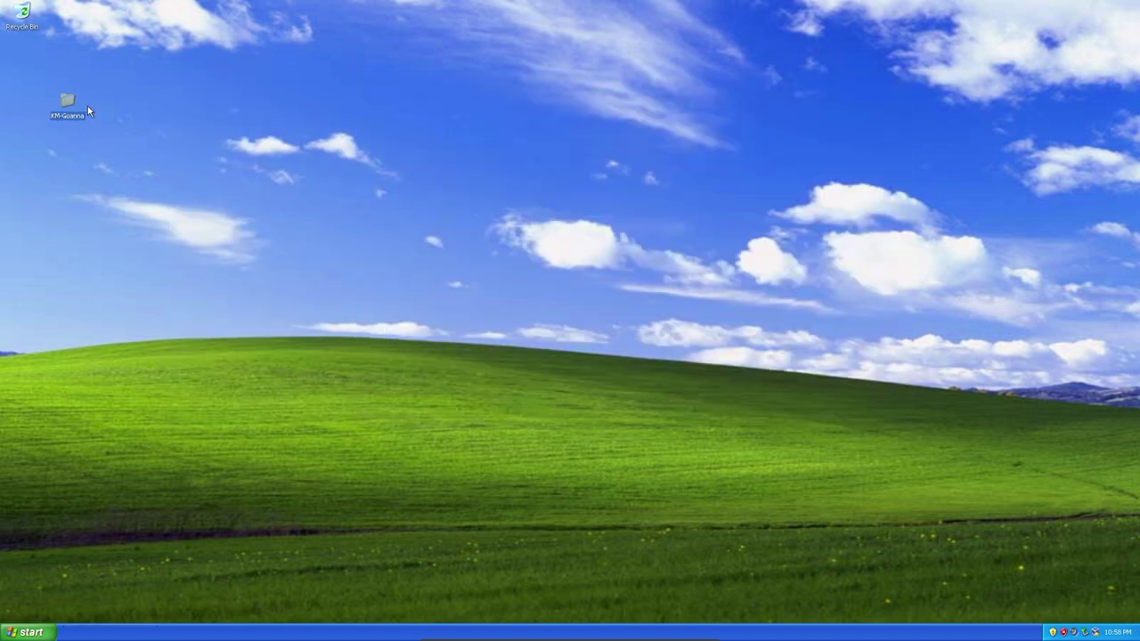
{"action": "left_click_drag", "start_coordinate": [70, 100], "coordinate": [23, 67]}
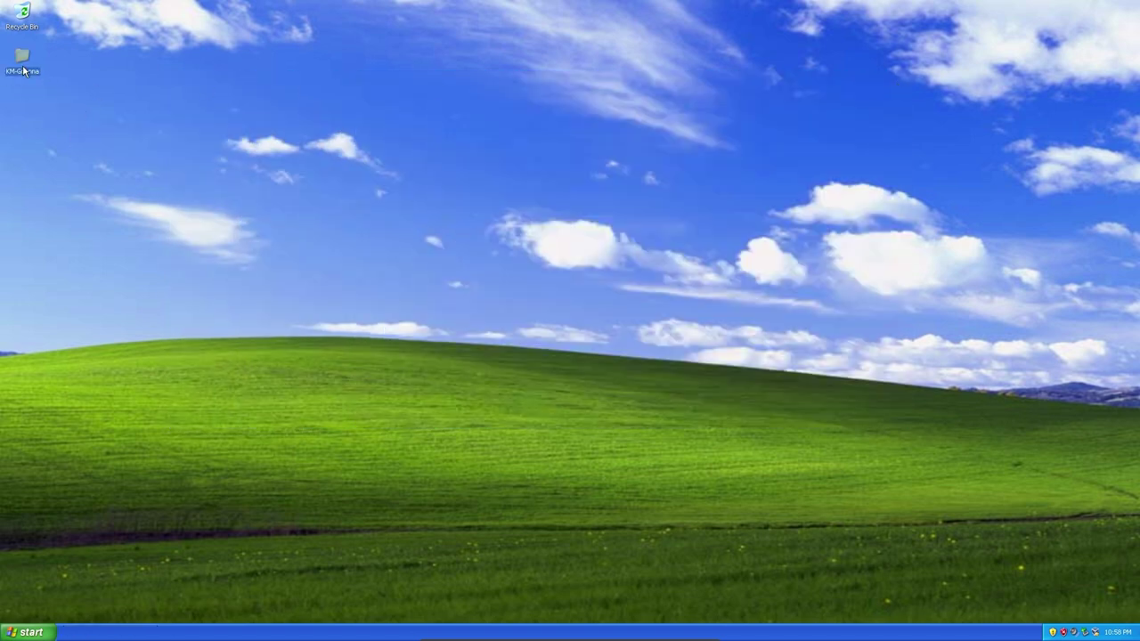
Run k-meleon from the desktop KM-Goanna folder and shift its window to the right
{"action": "double_click", "coordinate": [23, 62]}
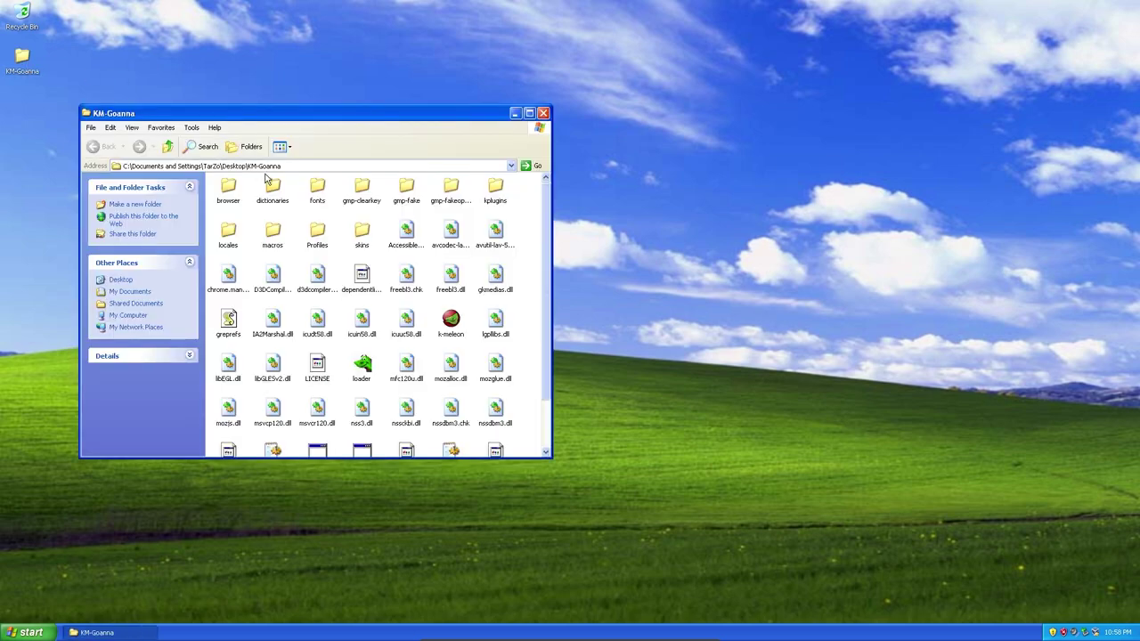
{"action": "left_click", "coordinate": [454, 326]}
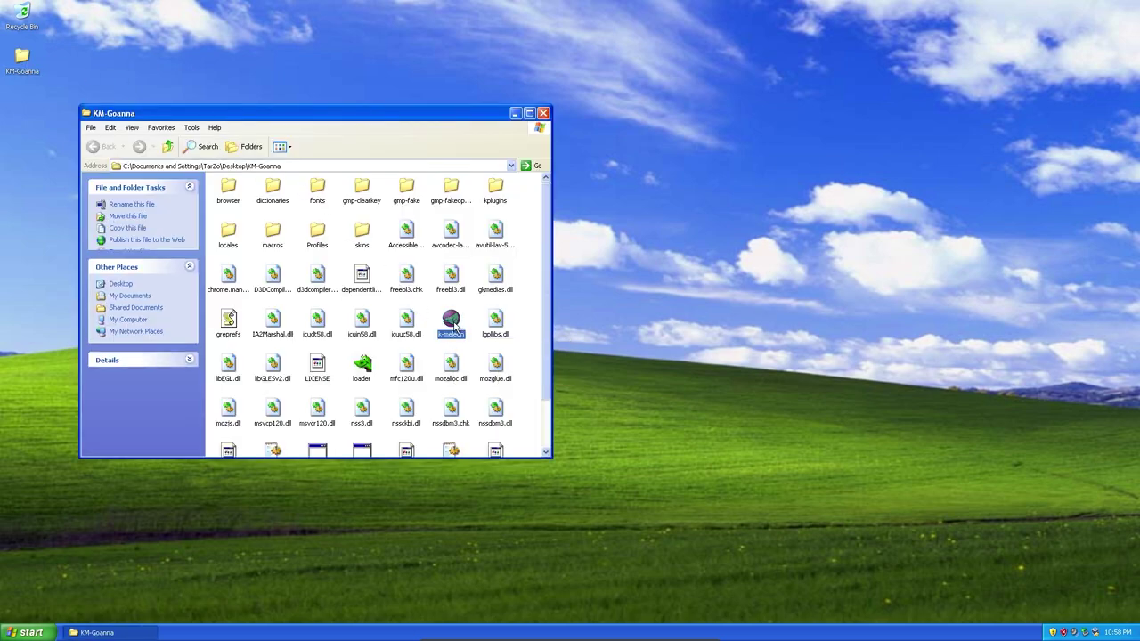
{"action": "double_click", "coordinate": [453, 325]}
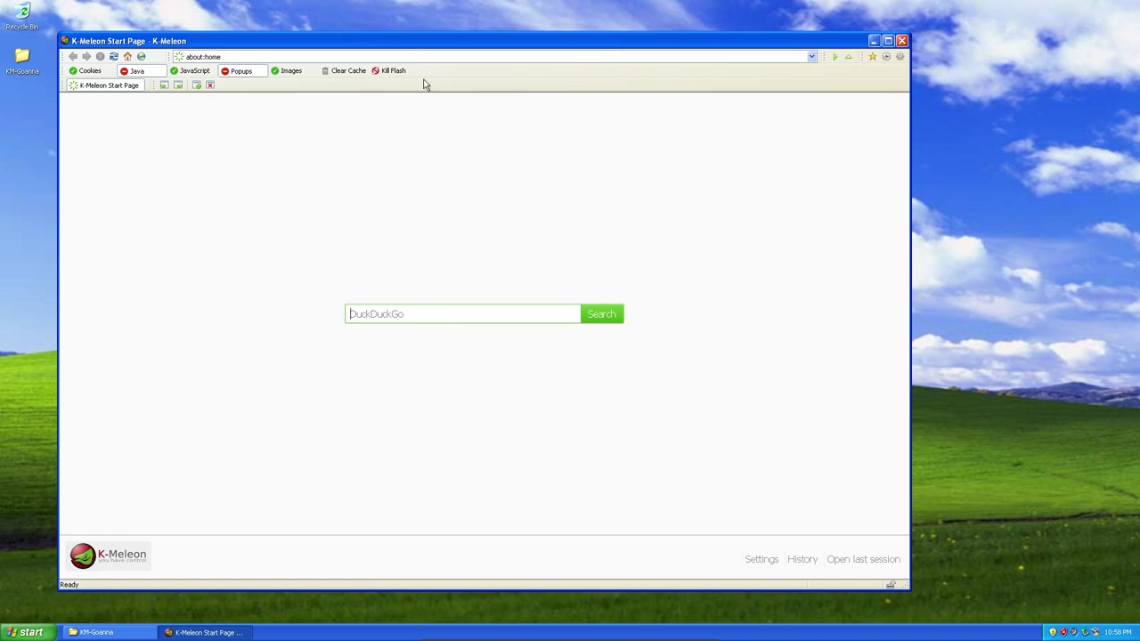
{"action": "left_click_drag", "start_coordinate": [427, 44], "coordinate": [482, 45]}
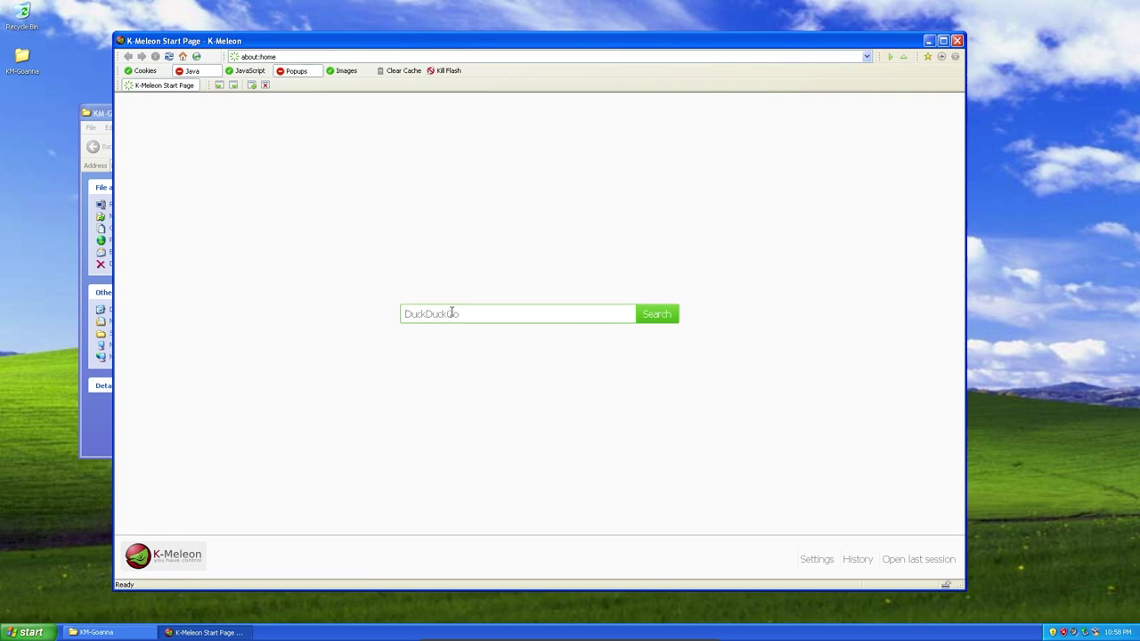
Search DuckDuckGo for 'youtube'
{"action": "left_click", "coordinate": [612, 317]}
{"action": "type", "text": "youtube"}
{"action": "key", "text": "Return"}
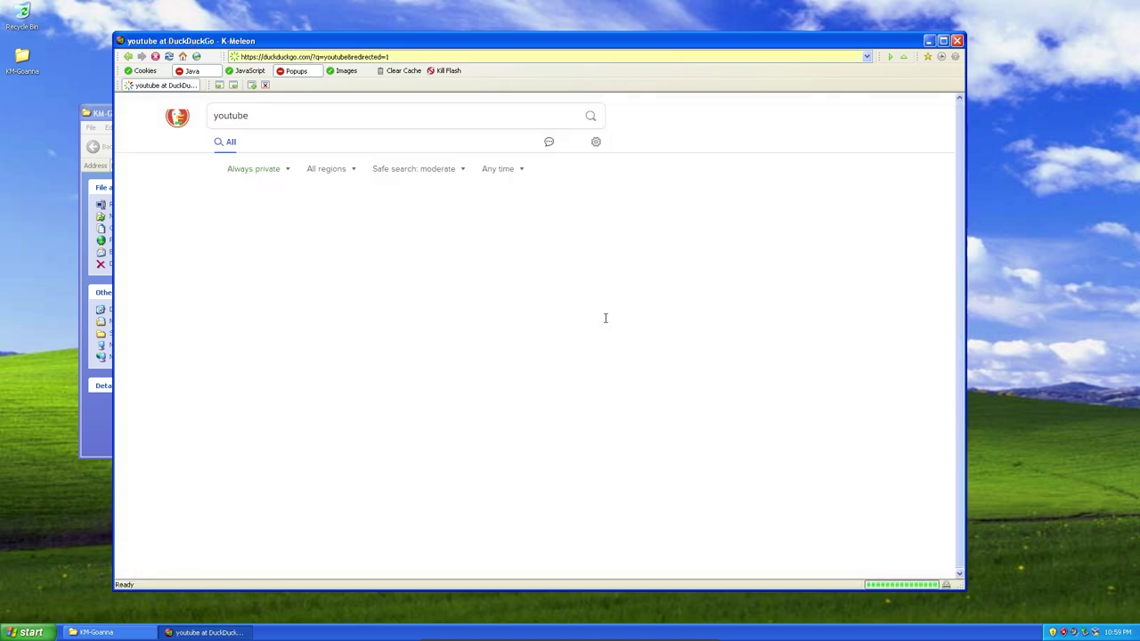
Open the YouTube result, focus its search bar, and maximize the browser window
{"action": "left_click", "coordinate": [237, 213]}
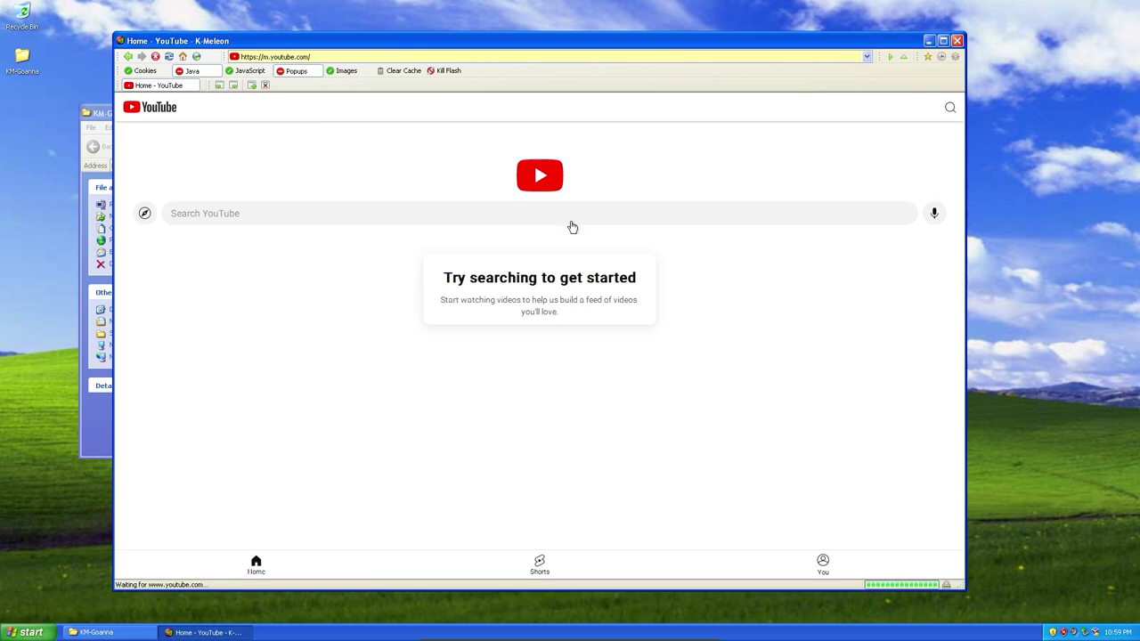
{"action": "left_click", "coordinate": [417, 220]}
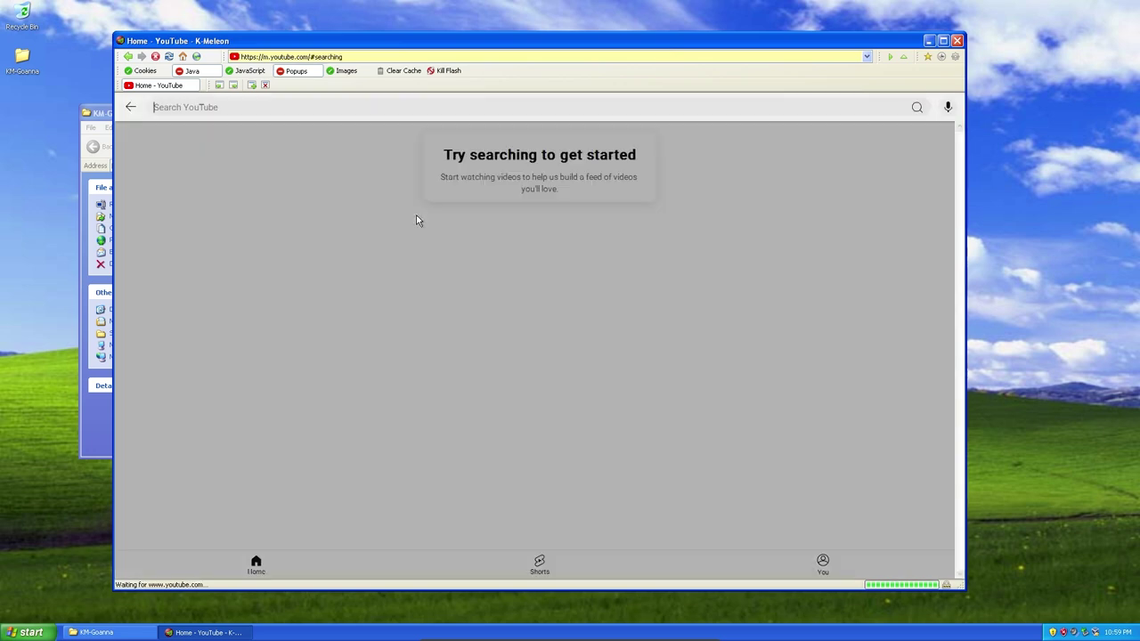
{"action": "left_click", "coordinate": [943, 40]}
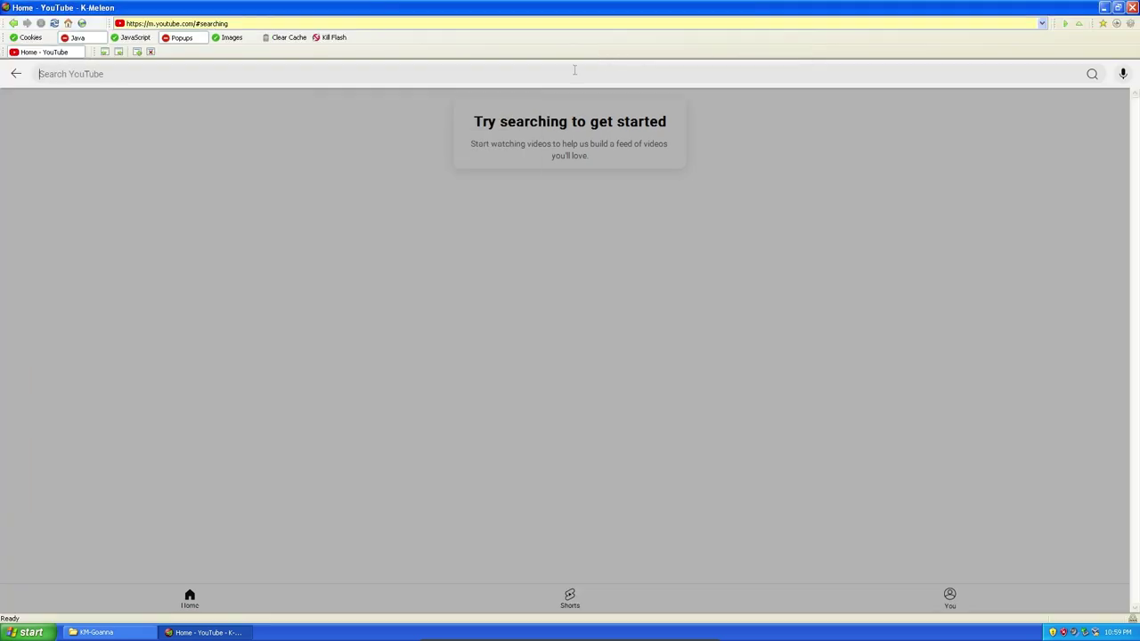
Search YouTube for 'crab rave', open Noisestorm - Crab Rave, and pause it at 0:05
{"action": "type", "text": "crab rave"}
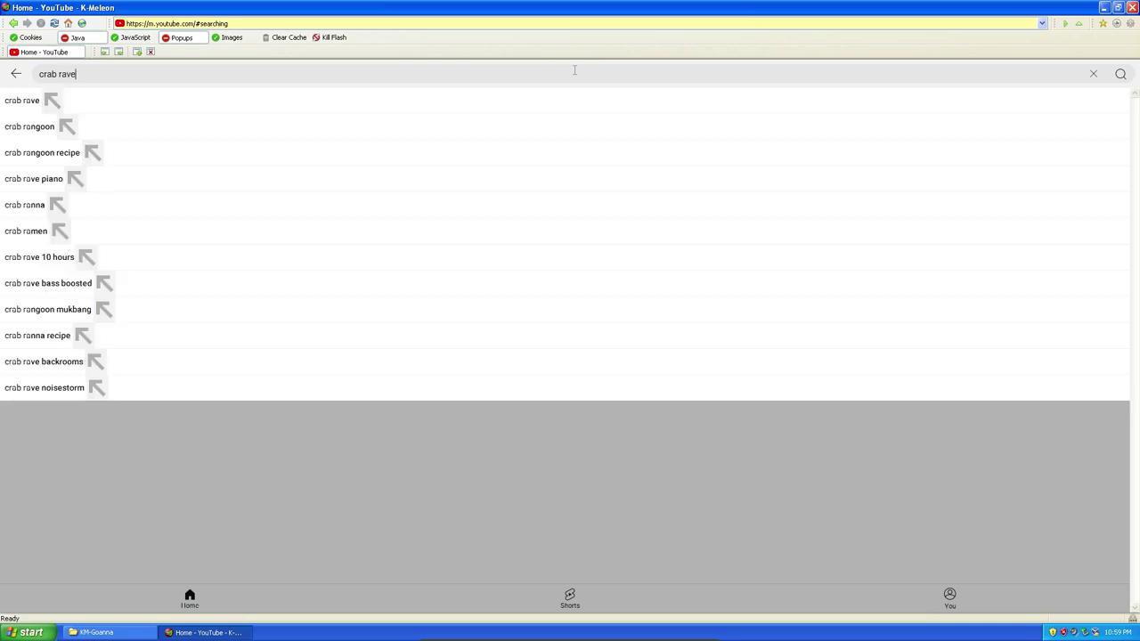
{"action": "key", "text": "Return"}
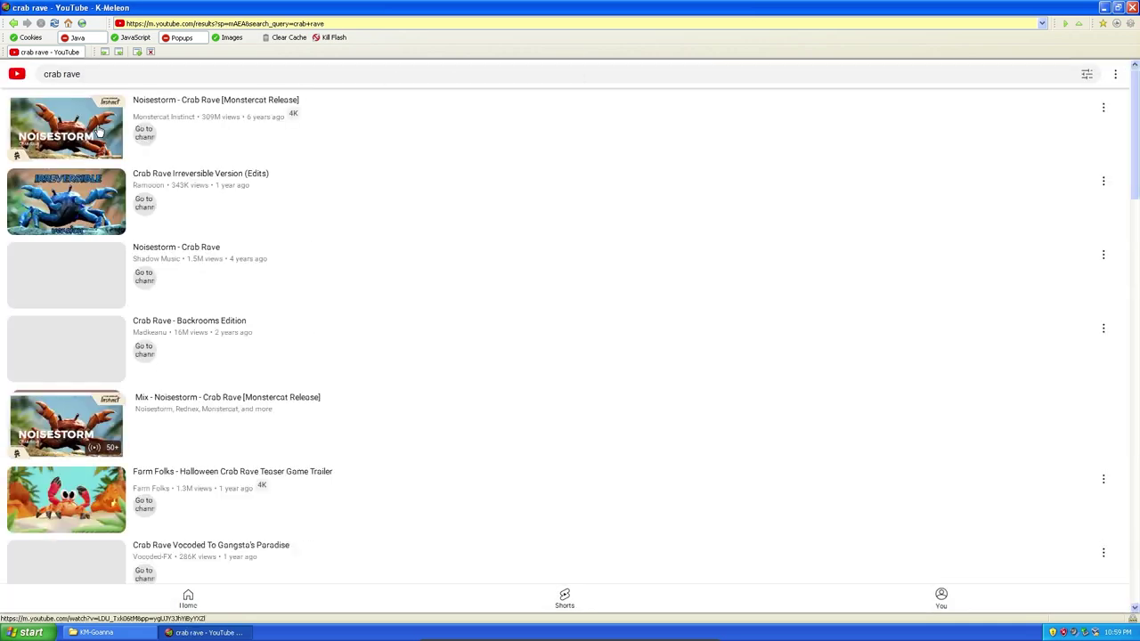
{"action": "left_click", "coordinate": [98, 129]}
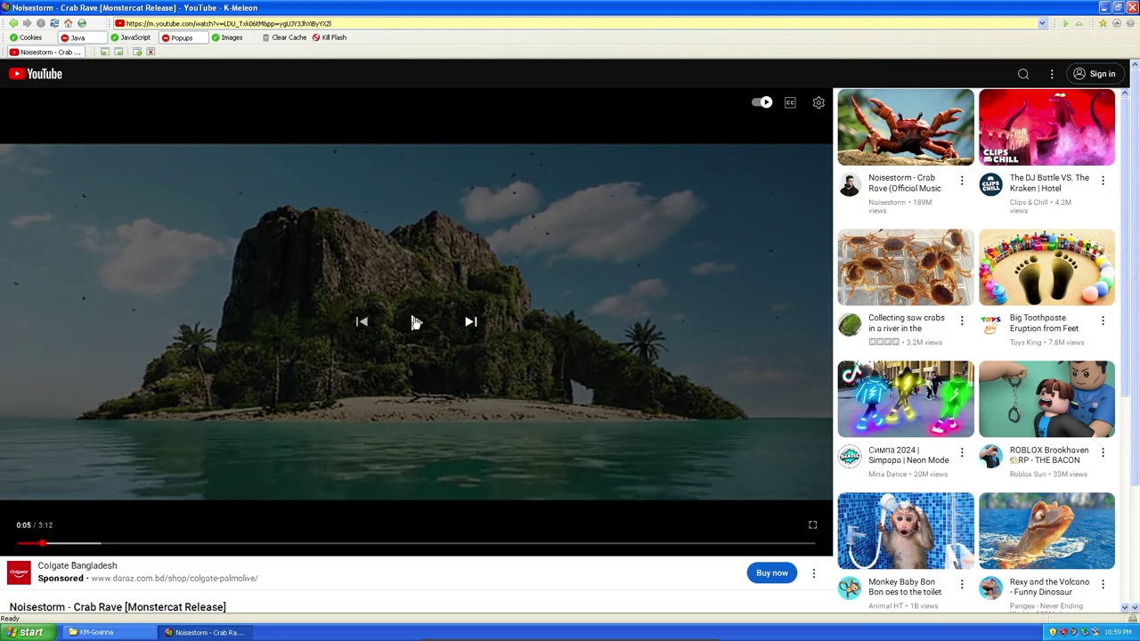
{"action": "left_click", "coordinate": [416, 322]}
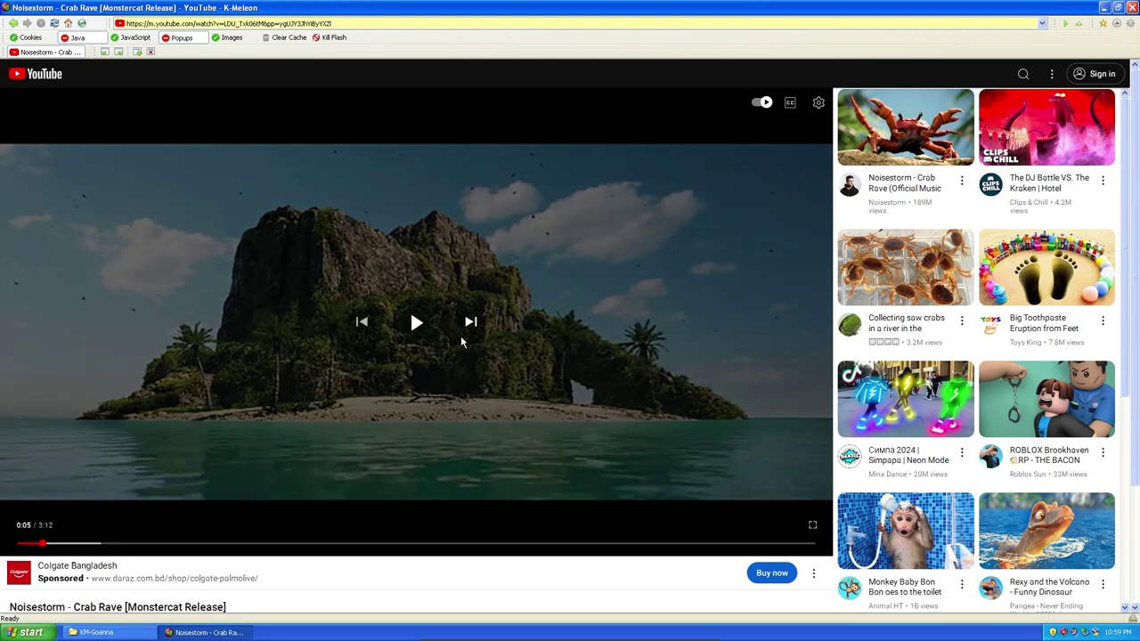